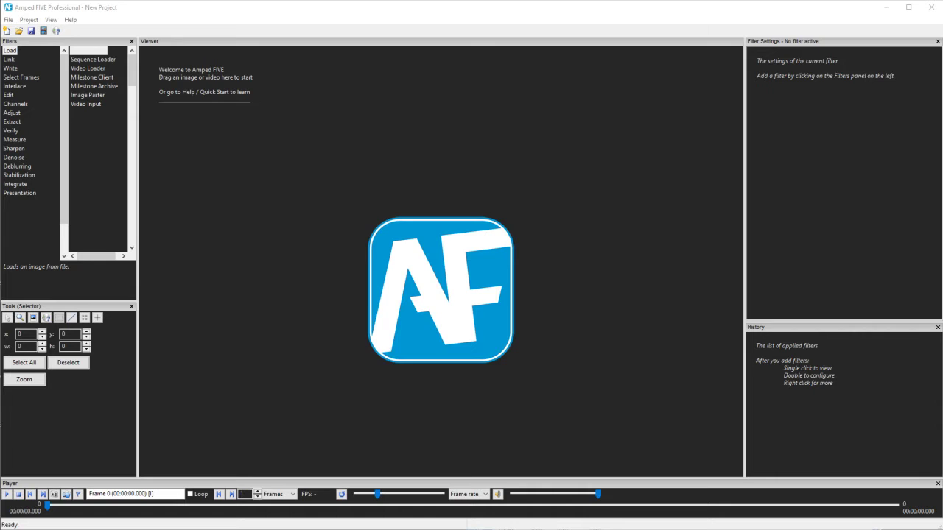
Step: Load the CCTV videos into Chain 1 and Chain 2, compare them, and finish on Height_Chart.mpg
{"action": "left_click_drag", "start_coordinate": [942, 398], "coordinate": [567, 383]}
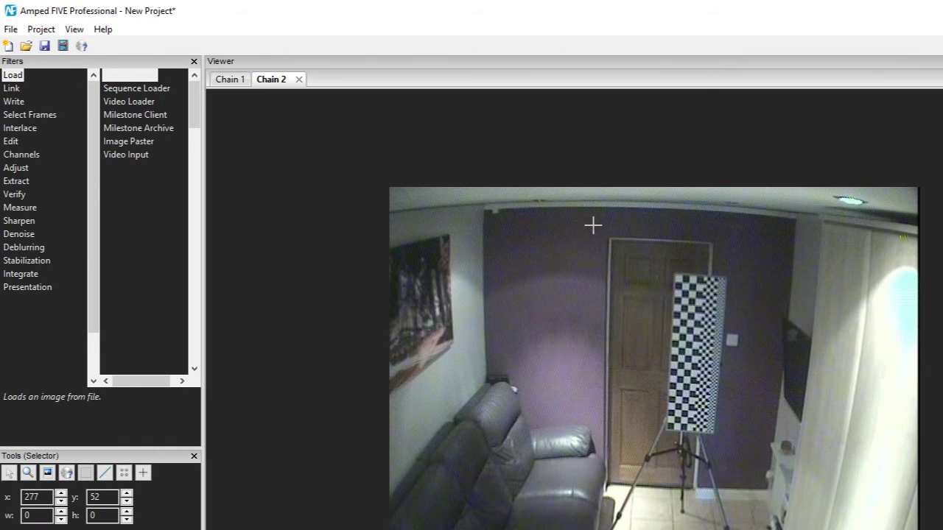
{"action": "left_click", "coordinate": [228, 82]}
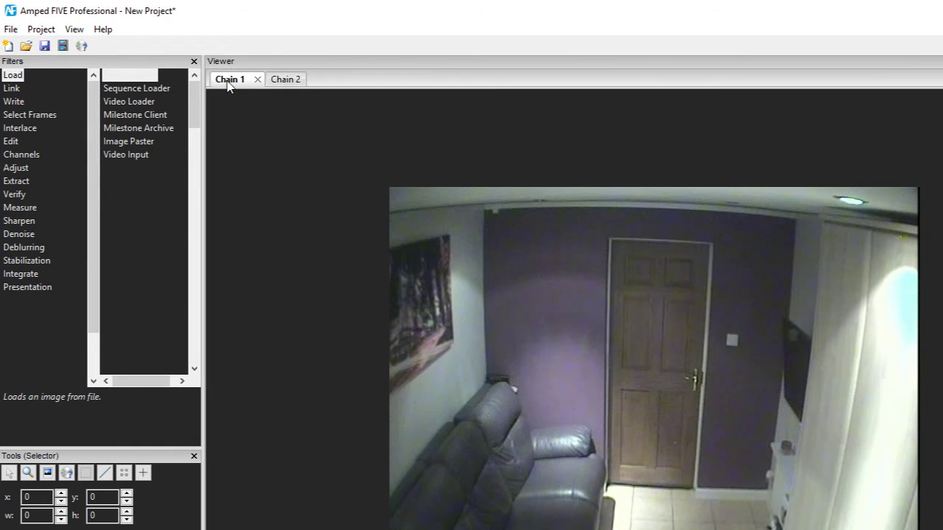
{"action": "left_click", "coordinate": [295, 82]}
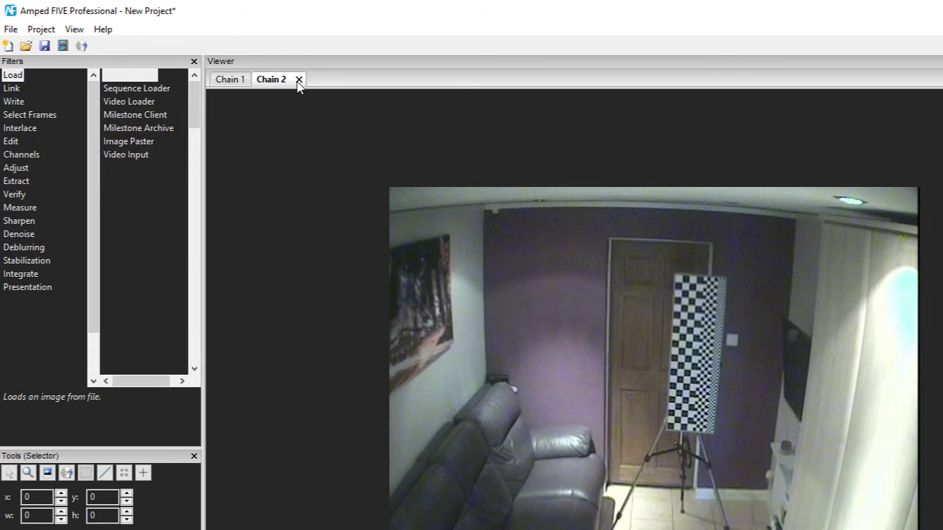
{"action": "left_click", "coordinate": [237, 85]}
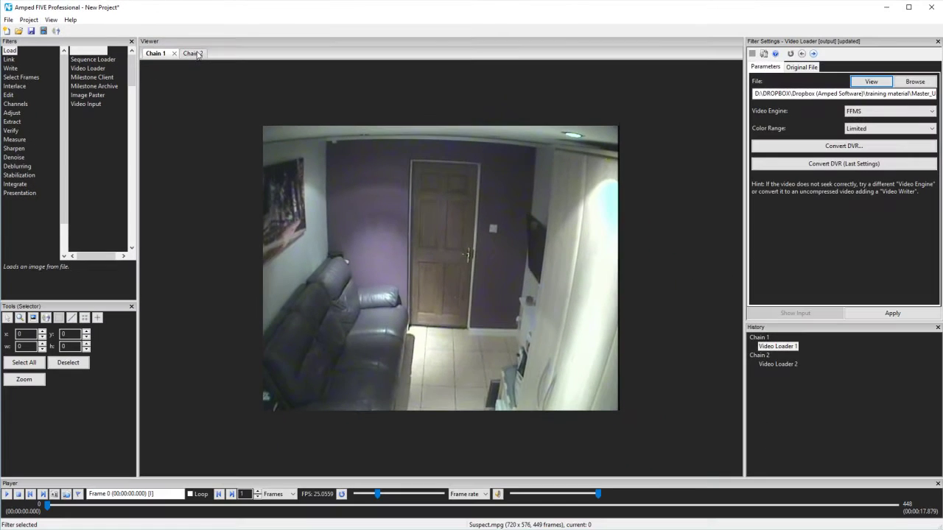
{"action": "left_click", "coordinate": [194, 54]}
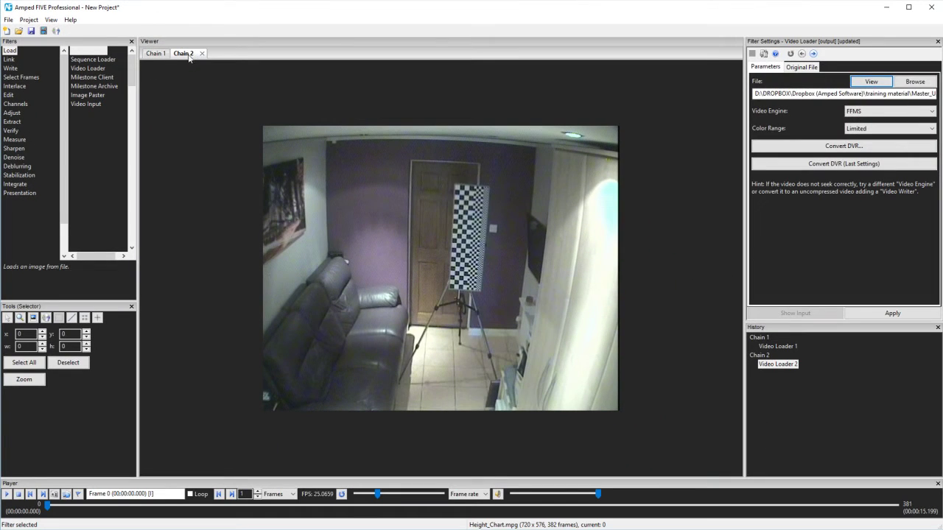
{"action": "left_click", "coordinate": [165, 57]}
{"action": "left_click", "coordinate": [192, 58]}
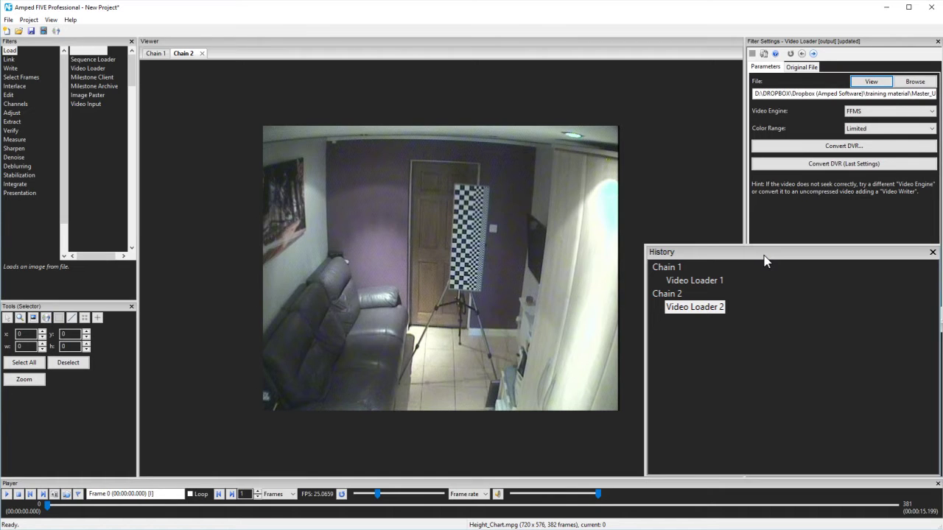
Step: Compare the Video Loader 1 and Video Loader 2 steps in the History panel
{"action": "left_click", "coordinate": [710, 283]}
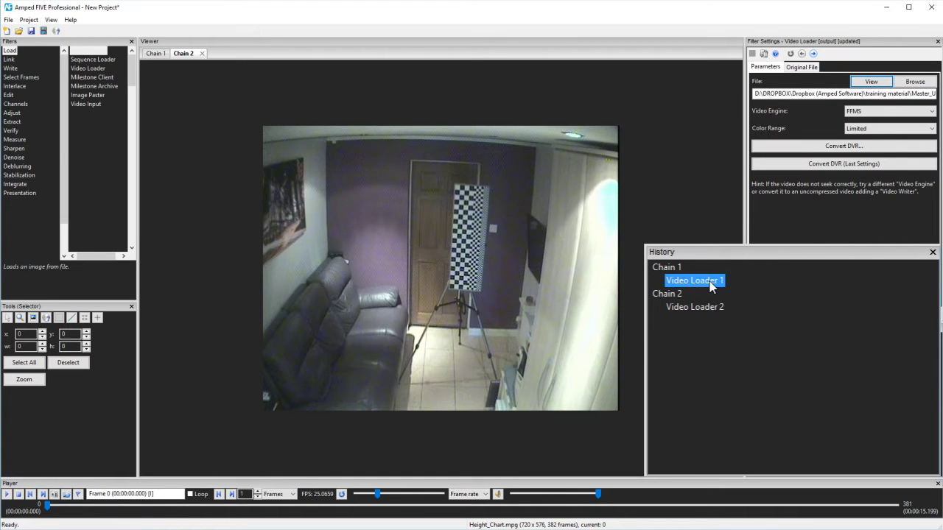
{"action": "left_click", "coordinate": [702, 311]}
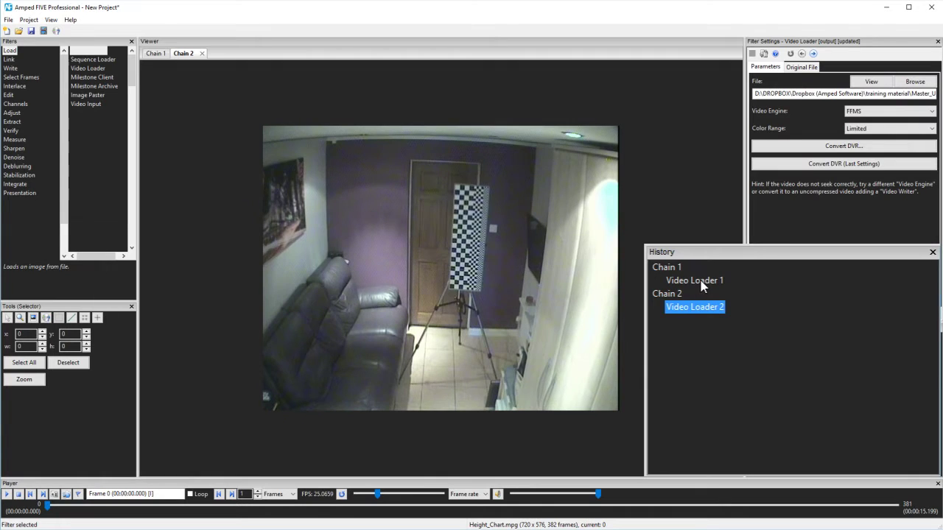
{"action": "left_click", "coordinate": [701, 282]}
{"action": "left_click", "coordinate": [695, 309]}
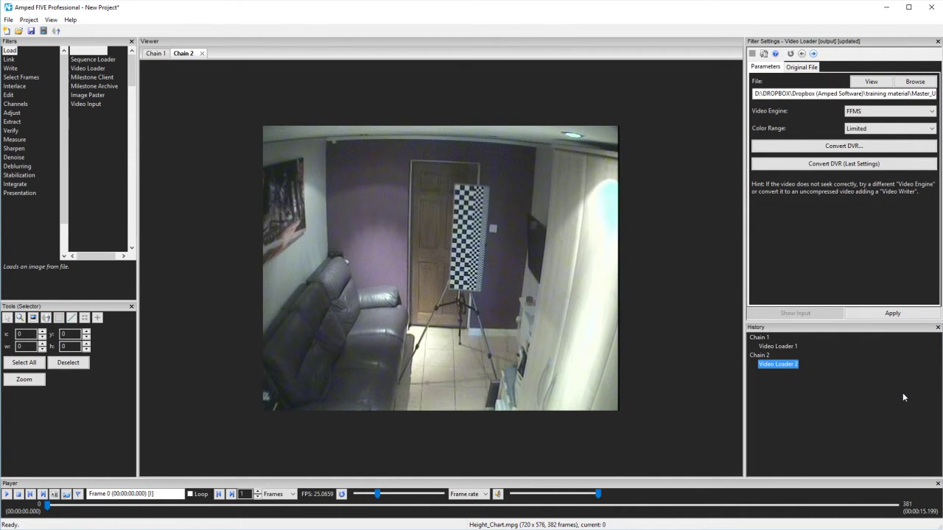
Step: Close History, restore it from View > History, and drag it above Filter Settings
{"action": "left_click", "coordinate": [938, 329]}
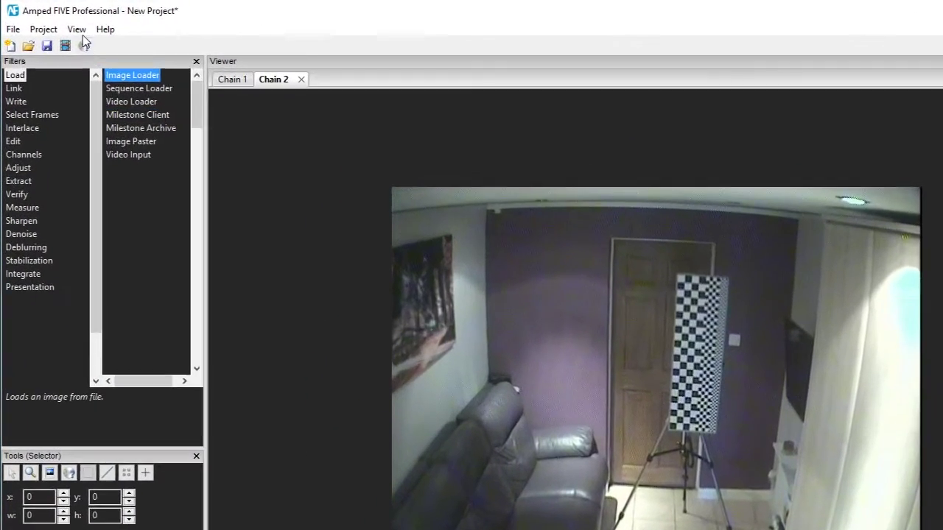
{"action": "left_click", "coordinate": [78, 31]}
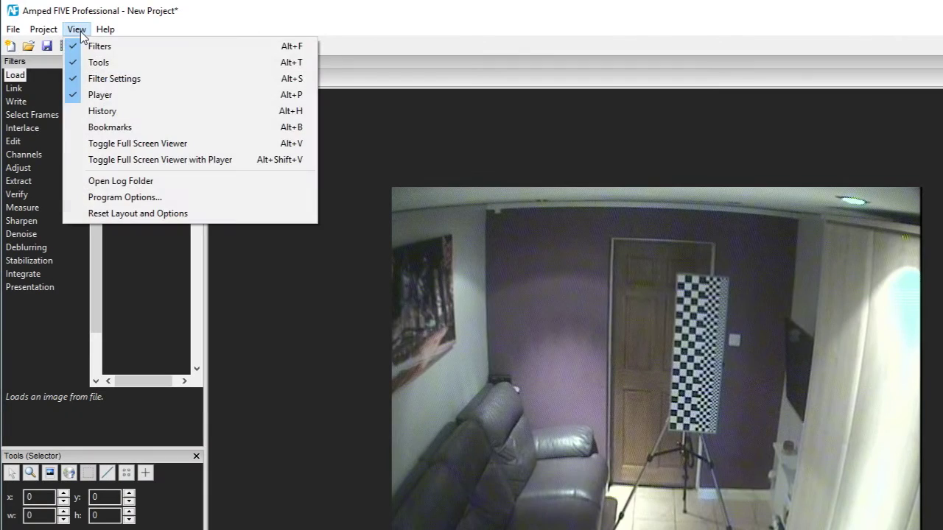
{"action": "left_click", "coordinate": [106, 112]}
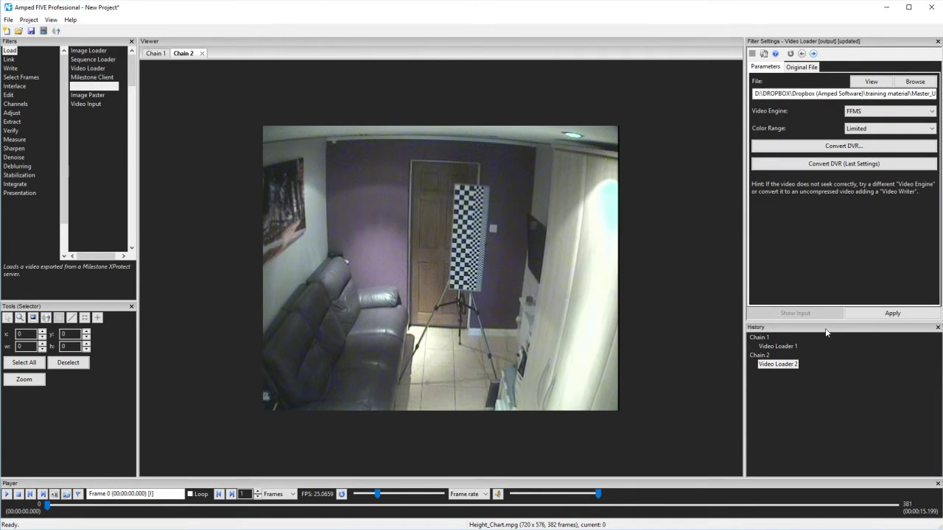
{"action": "left_click_drag", "start_coordinate": [825, 329], "coordinate": [819, 79]}
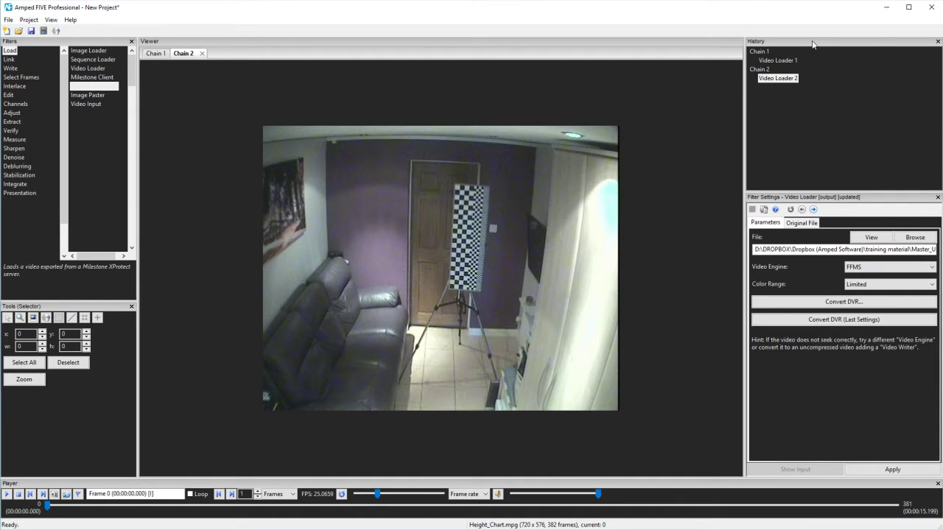
Step: Redock History below Filter Settings and rename Chain 1 to 'Suspect'
{"action": "left_click_drag", "start_coordinate": [810, 41], "coordinate": [811, 348]}
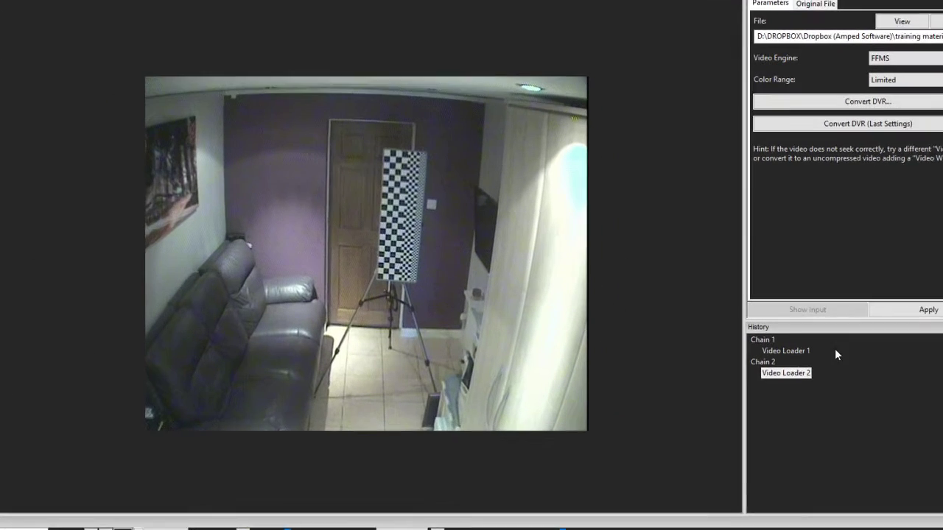
{"action": "left_click", "coordinate": [766, 337]}
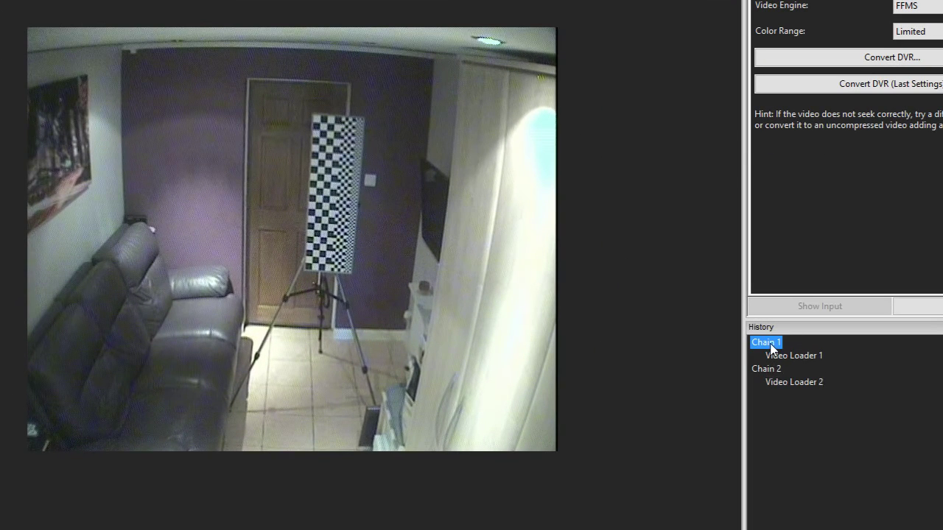
{"action": "right_click", "coordinate": [766, 337]}
{"action": "left_click", "coordinate": [788, 422]}
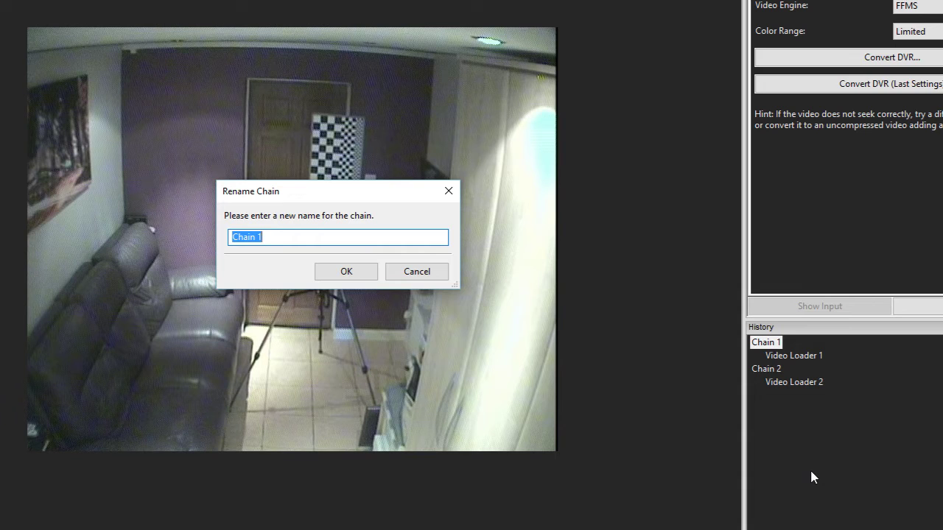
{"action": "type", "text": "Suspect"}
{"action": "key", "text": "Return"}
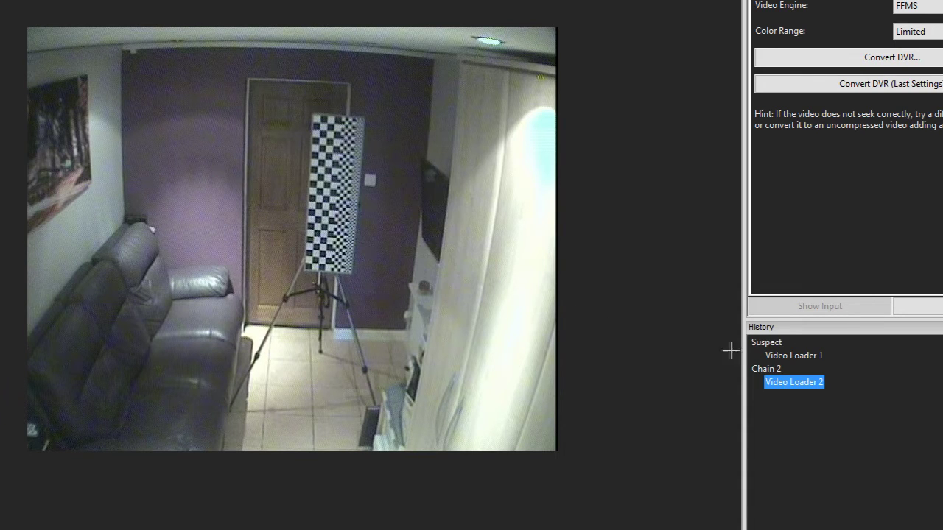
Step: Rename Chain 2 to 'Height Chart' and select the Suspect loader step
{"action": "left_click", "coordinate": [773, 369]}
{"action": "right_click", "coordinate": [774, 370]}
{"action": "left_click", "coordinate": [819, 496]}
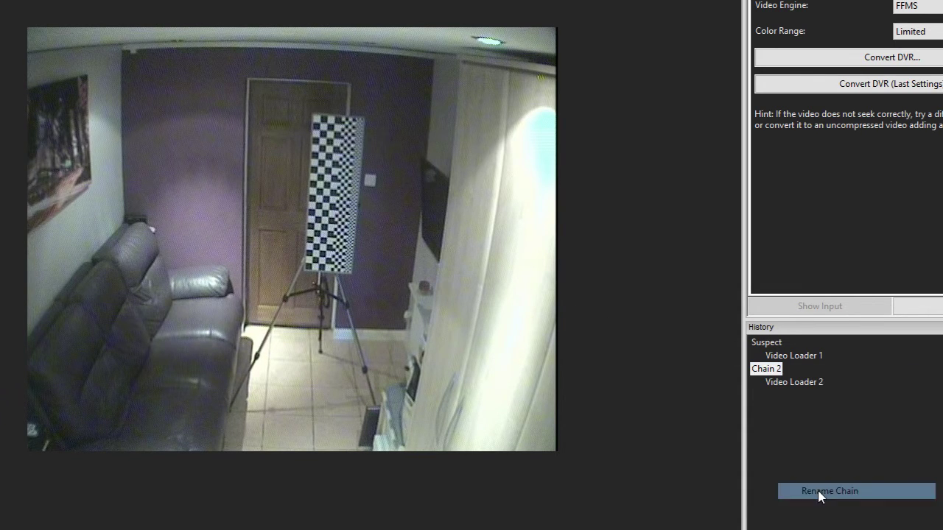
{"action": "type", "text": "Height Chart"}
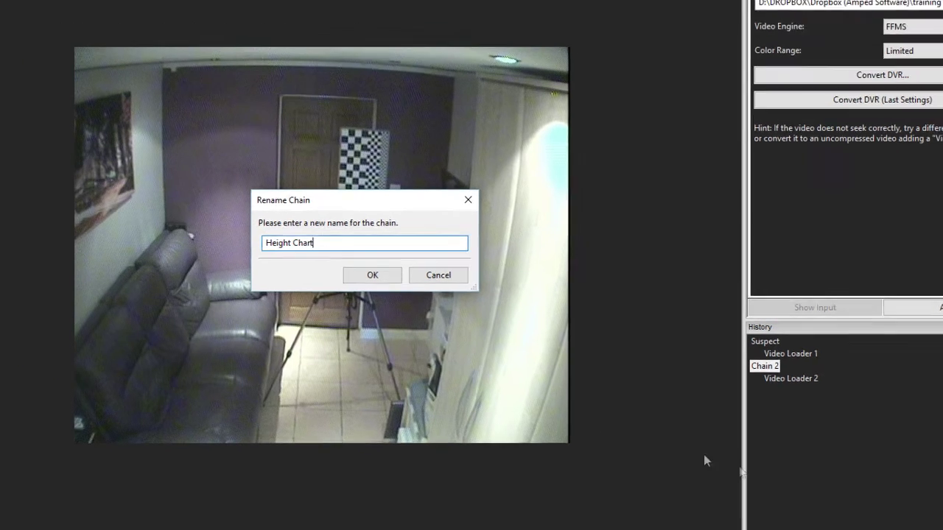
{"action": "key", "text": "Return"}
{"action": "left_click", "coordinate": [779, 358]}
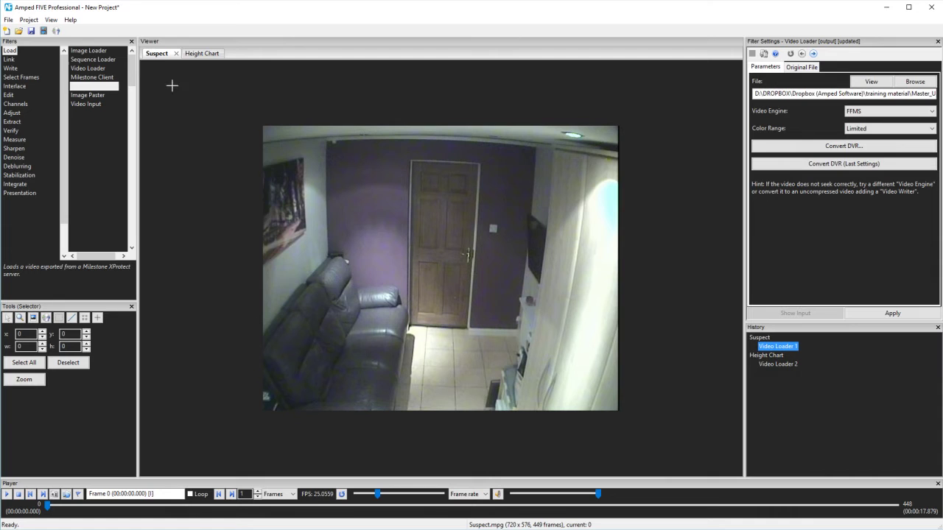
Step: Show the Height Chart video, select the Video Loader filter, and switch to the Inspector tool
{"action": "left_click", "coordinate": [201, 54]}
{"action": "left_click", "coordinate": [157, 54]}
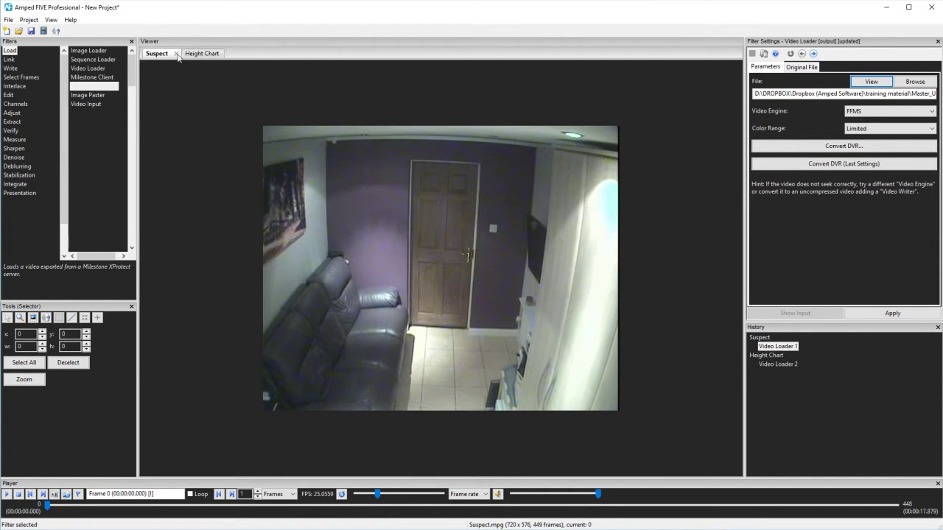
{"action": "left_click", "coordinate": [193, 53]}
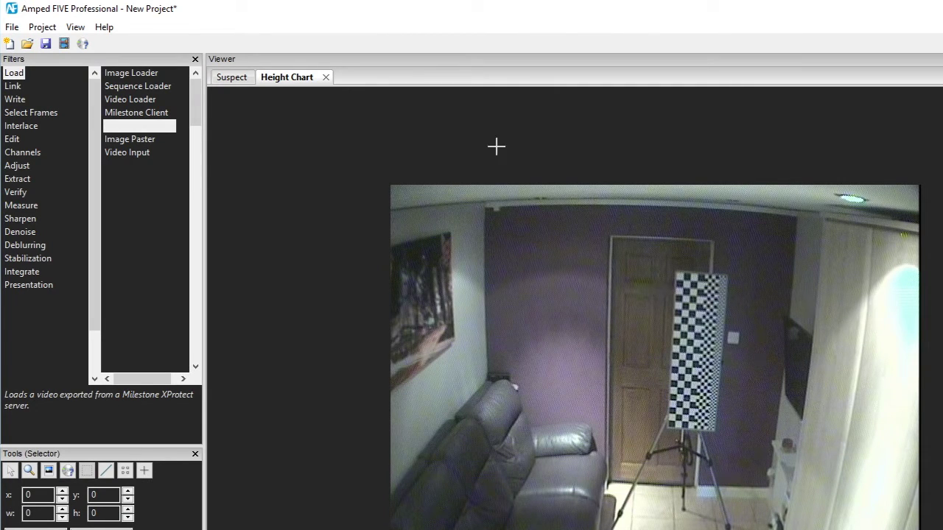
{"action": "left_click", "coordinate": [130, 99]}
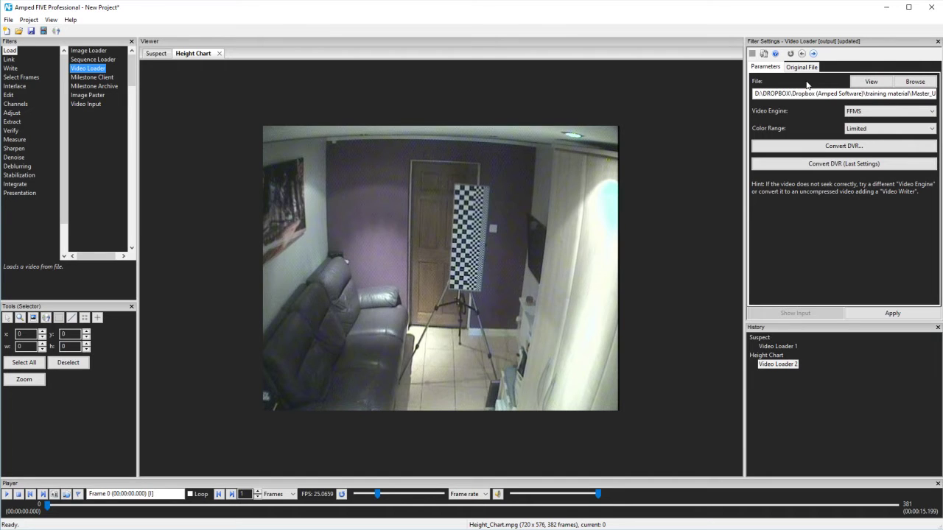
{"action": "left_click", "coordinate": [8, 318]}
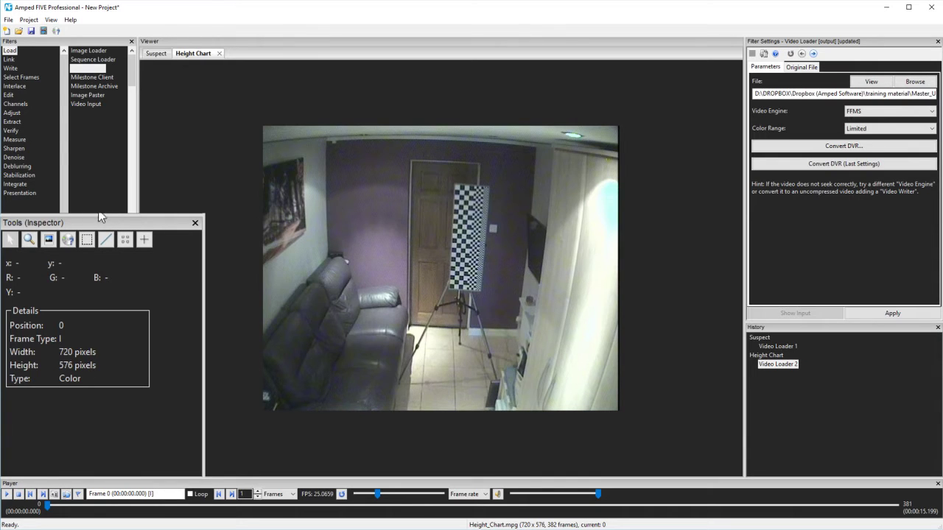
Step: Zoom and pan the Suspect frame so the door and its handle fill the viewer
{"action": "left_click", "coordinate": [158, 54]}
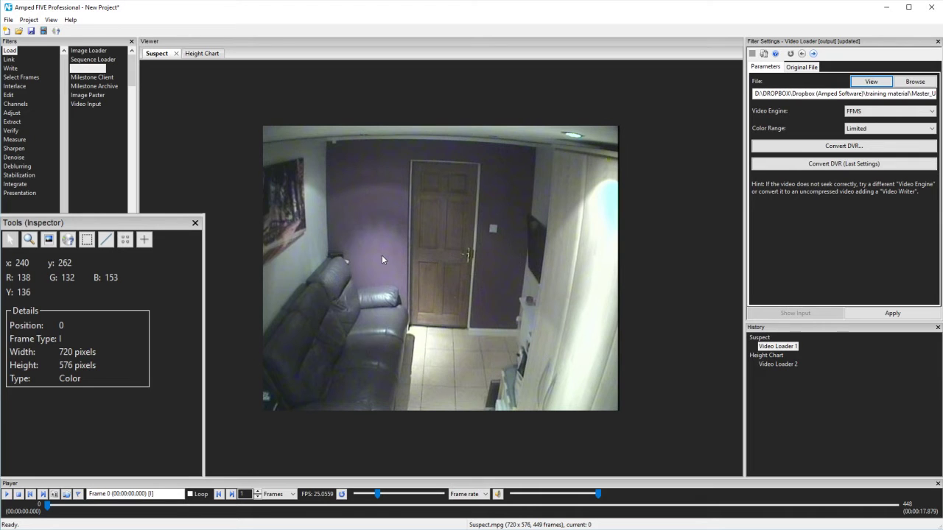
{"action": "scroll", "coordinate": [382, 255], "scroll_direction": "up", "scroll_amount": 4}
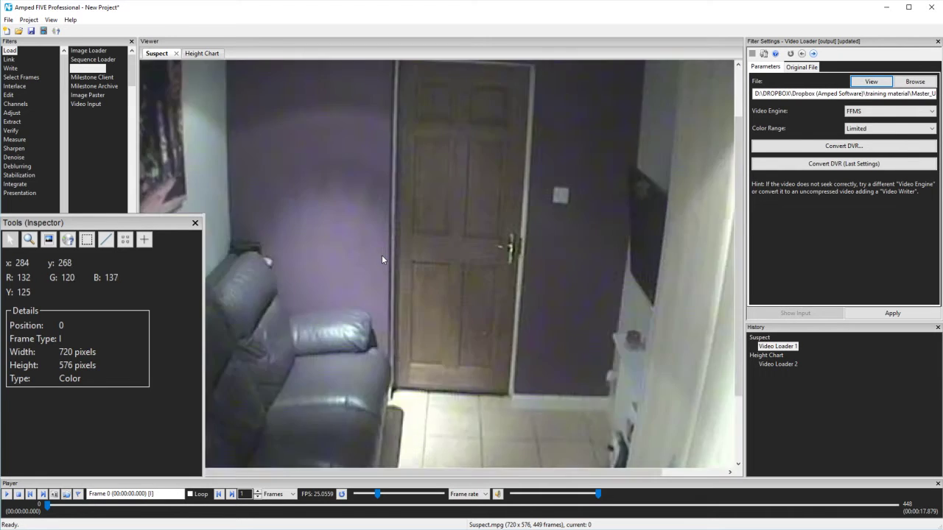
{"action": "left_click_drag", "start_coordinate": [437, 260], "coordinate": [238, 302]}
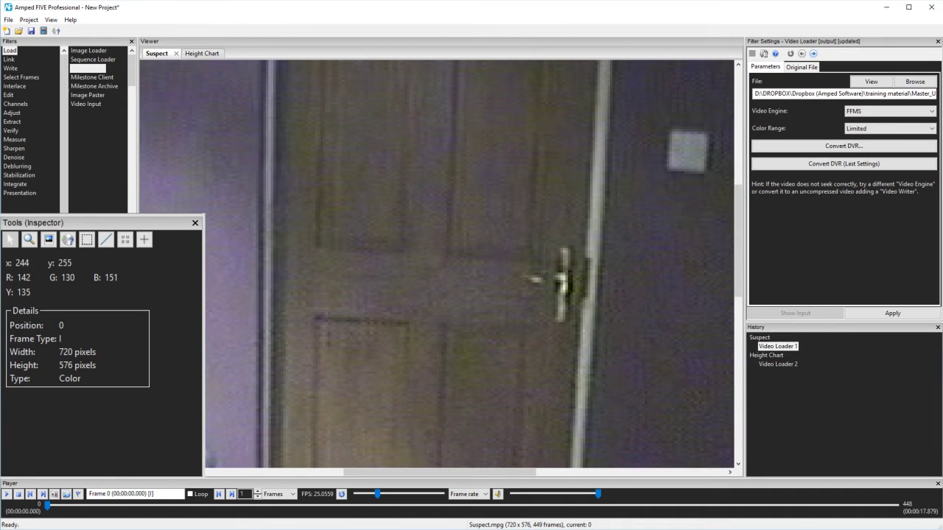
Step: Use the Zoom tool to magnify the door to 800%, pan the navigator, then reset to 100%
{"action": "left_click", "coordinate": [29, 241]}
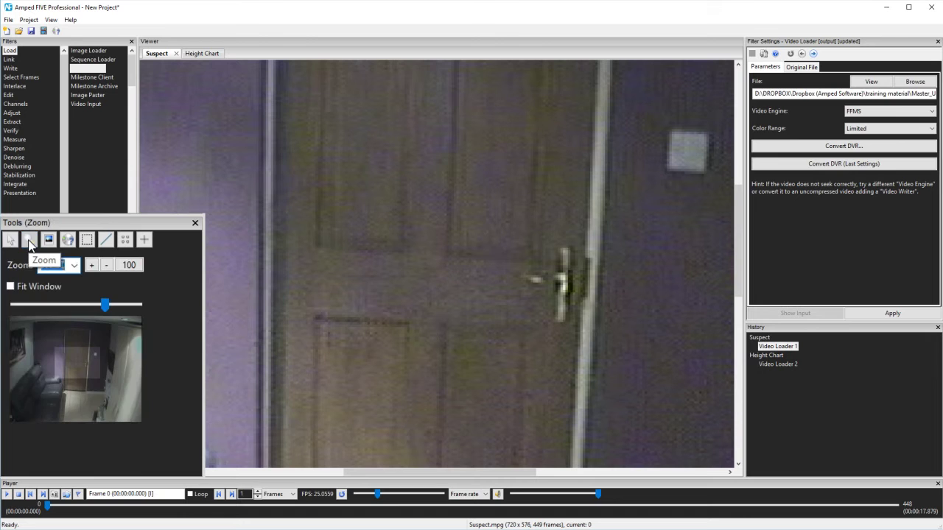
{"action": "left_click", "coordinate": [131, 265]}
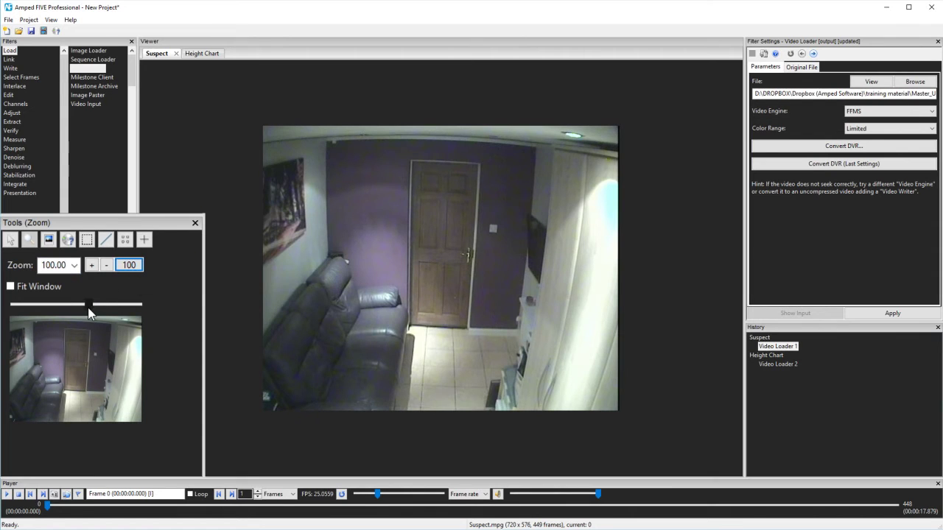
{"action": "left_click_drag", "start_coordinate": [91, 306], "coordinate": [116, 304]}
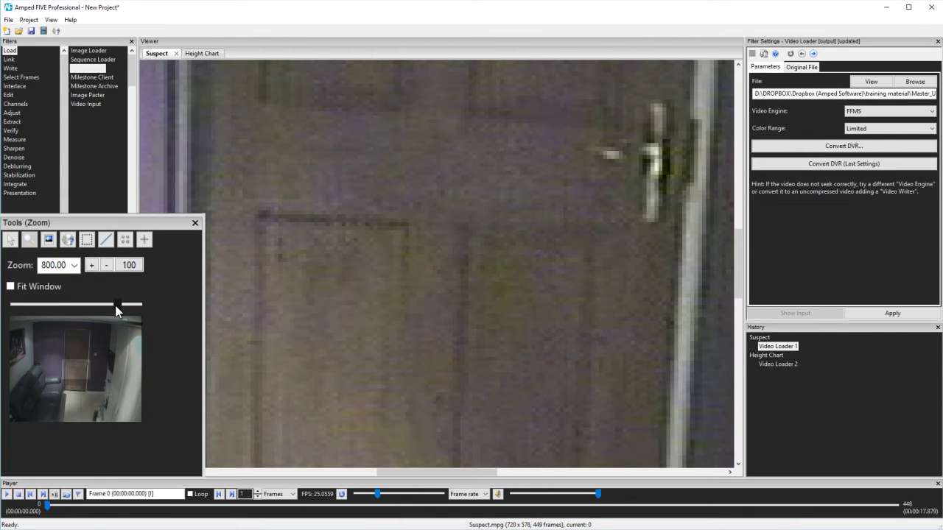
{"action": "left_click_drag", "start_coordinate": [86, 369], "coordinate": [55, 359]}
{"action": "left_click_drag", "start_coordinate": [57, 373], "coordinate": [103, 361]}
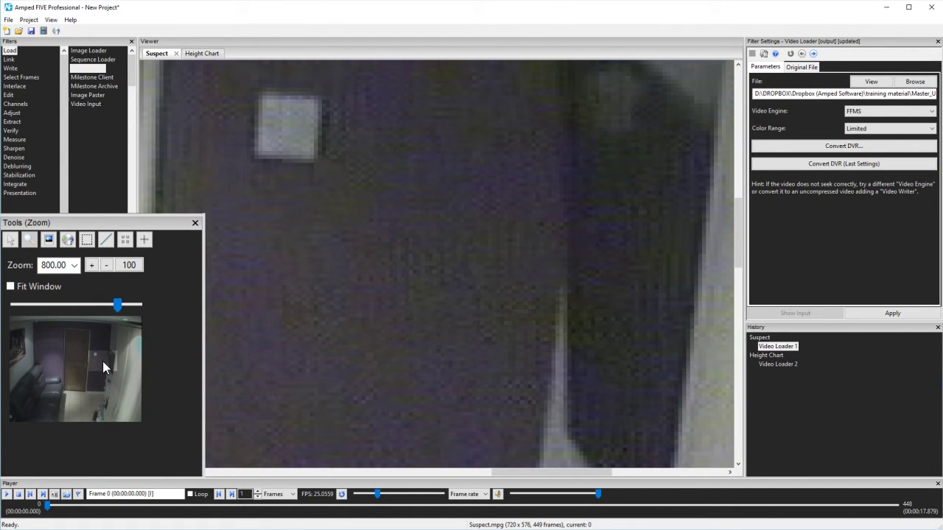
{"action": "left_click", "coordinate": [130, 269]}
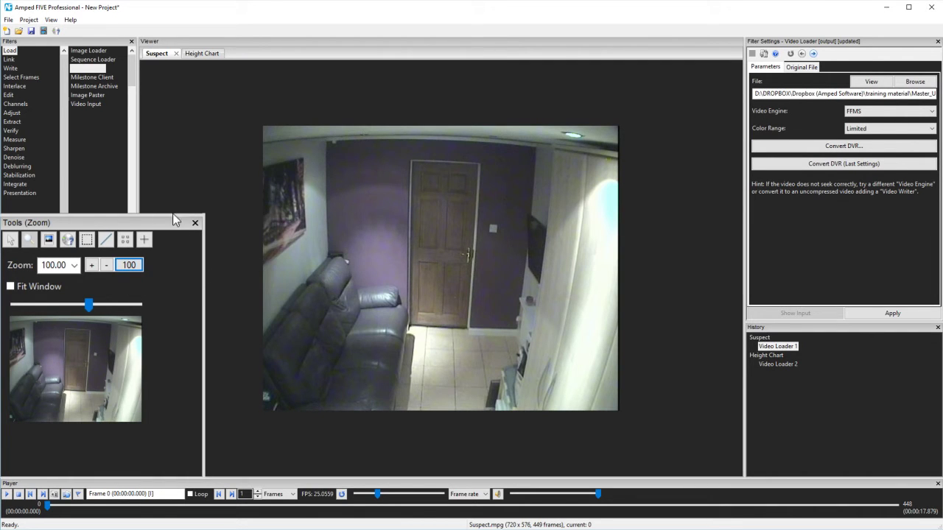
Step: Show the frame's Histogram, then the File Info for Suspect.mpg
{"action": "left_click", "coordinate": [54, 241]}
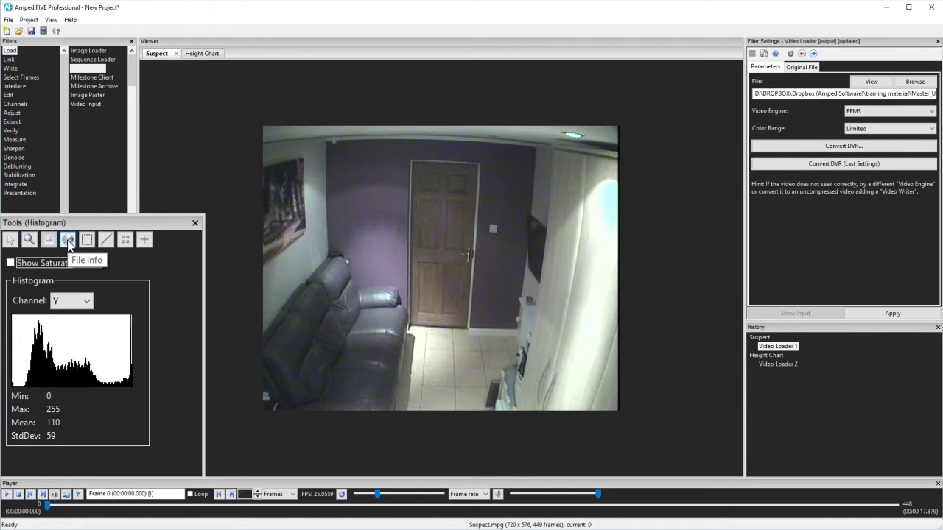
{"action": "left_click", "coordinate": [68, 241]}
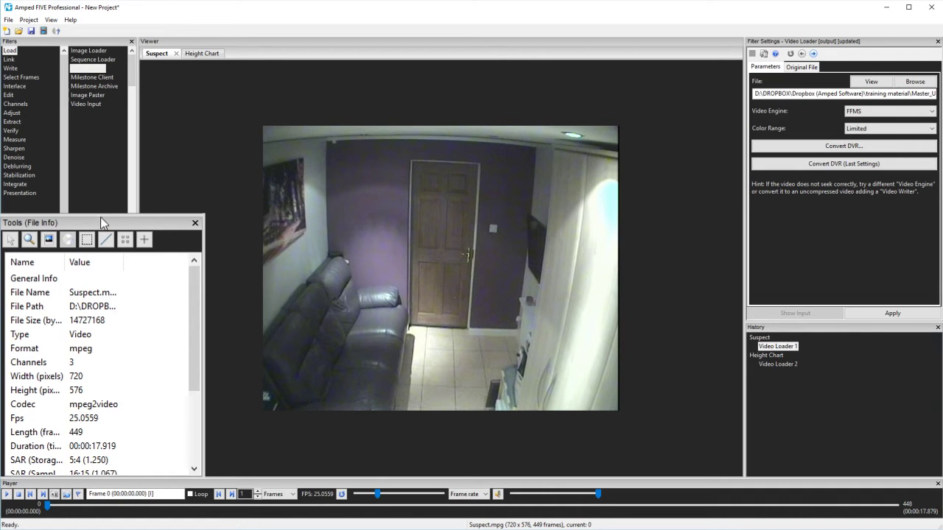
Step: Enlarge the File Info panel to list all properties and dock it below Filters
{"action": "left_click_drag", "start_coordinate": [101, 218], "coordinate": [102, 103]}
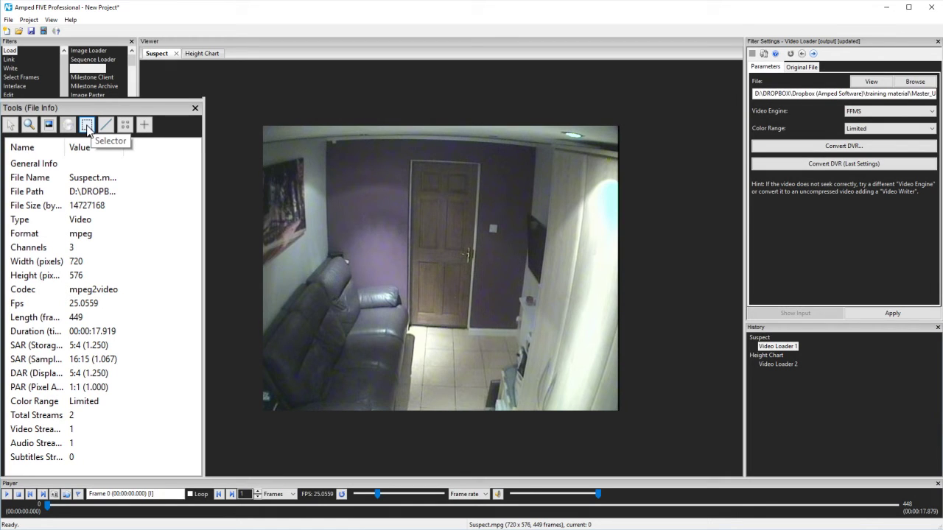
{"action": "mouse_move", "coordinate": [67, 49]}
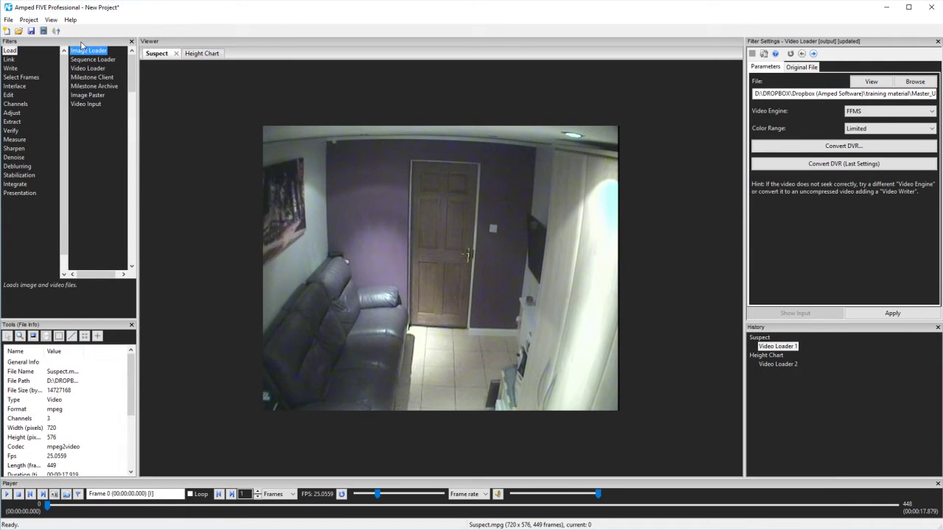
Step: Seek to the hooded suspect frames and add an Interlace > Deinterlace filter to the Suspect chain
{"action": "left_click", "coordinate": [85, 104]}
{"action": "left_click_drag", "start_coordinate": [47, 506], "coordinate": [279, 507]}
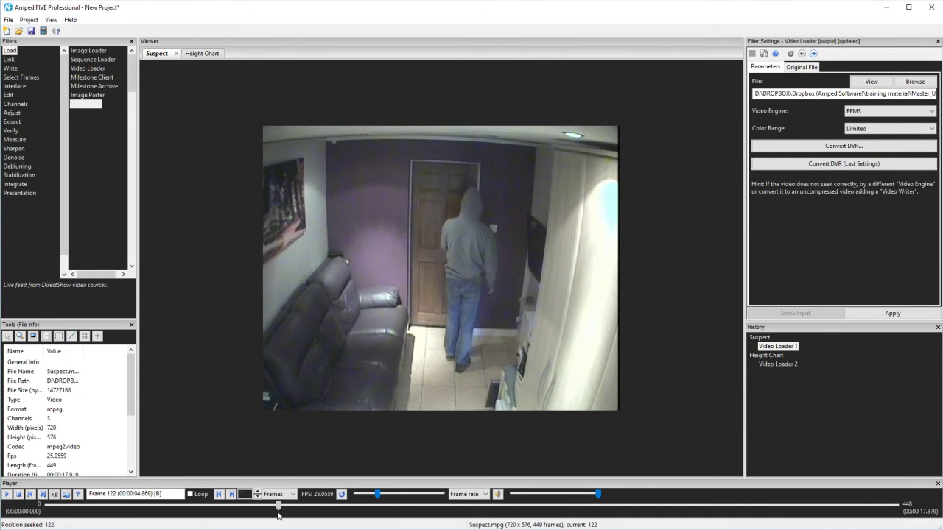
{"action": "scroll", "coordinate": [442, 404], "scroll_direction": "up", "scroll_amount": 3}
{"action": "scroll", "coordinate": [441, 403], "scroll_direction": "up", "scroll_amount": 1}
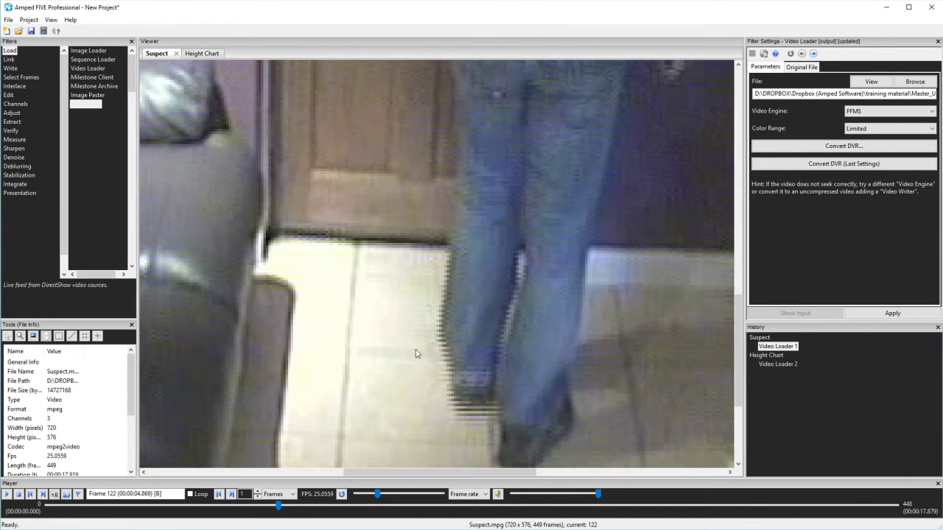
{"action": "left_click", "coordinate": [14, 86]}
{"action": "double_click", "coordinate": [85, 104]}
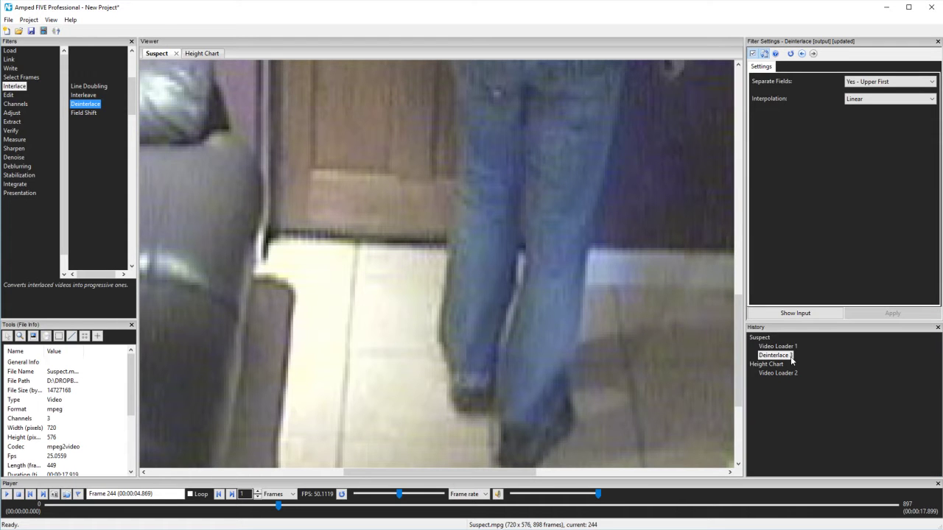
{"action": "scroll", "coordinate": [479, 280], "scroll_direction": "down", "scroll_amount": 4}
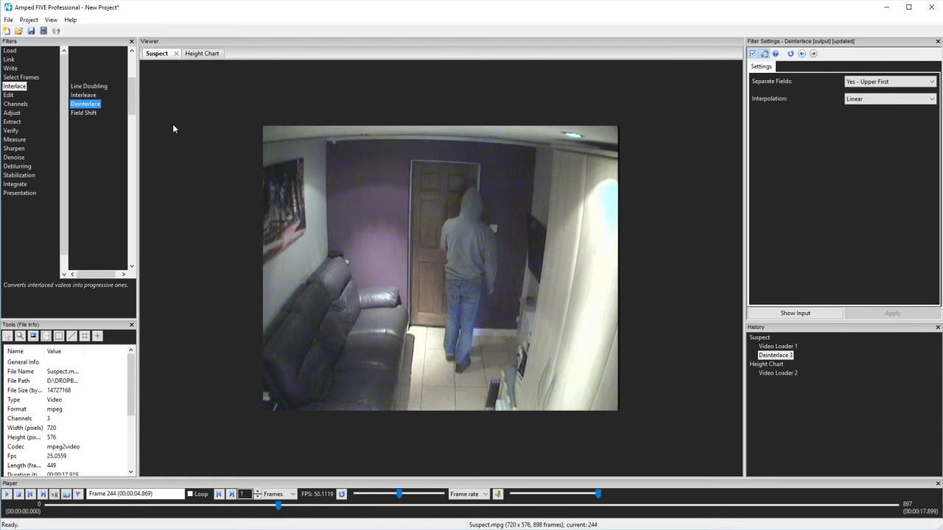
Step: Add an Undistort filter and place points along the wall edge for Line 1
{"action": "mouse_move", "coordinate": [11, 95]}
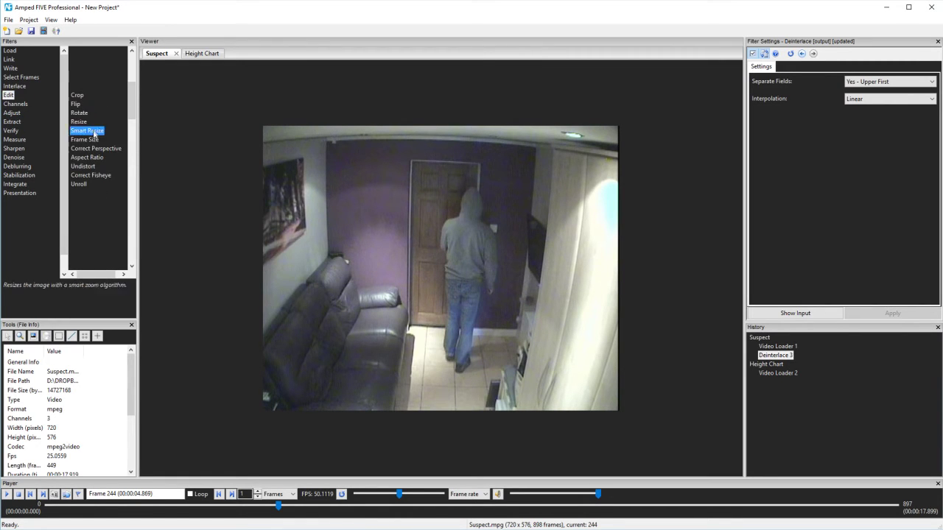
{"action": "double_click", "coordinate": [82, 167]}
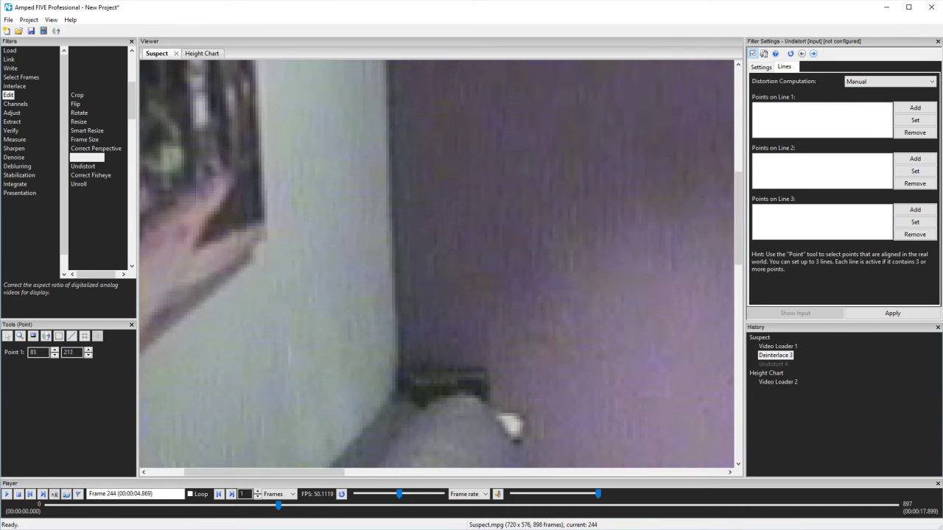
{"action": "left_click", "coordinate": [915, 107]}
{"action": "left_click", "coordinate": [290, 90]}
{"action": "scroll", "coordinate": [212, 107], "scroll_direction": "down", "scroll_amount": 3}
{"action": "scroll", "coordinate": [145, 84], "scroll_direction": "up", "scroll_amount": 4}
{"action": "left_click", "coordinate": [248, 140]}
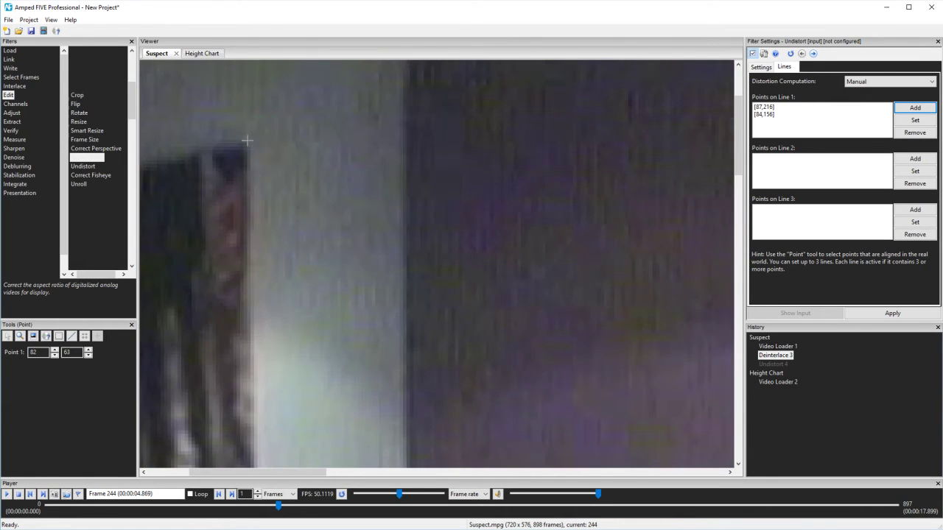
{"action": "left_click", "coordinate": [909, 110]}
Step: Mark three points along the ceiling line up to the corner as Line 2
{"action": "scroll", "coordinate": [234, 128], "scroll_direction": "down", "scroll_amount": 3}
{"action": "scroll", "coordinate": [265, 94], "scroll_direction": "up", "scroll_amount": 4}
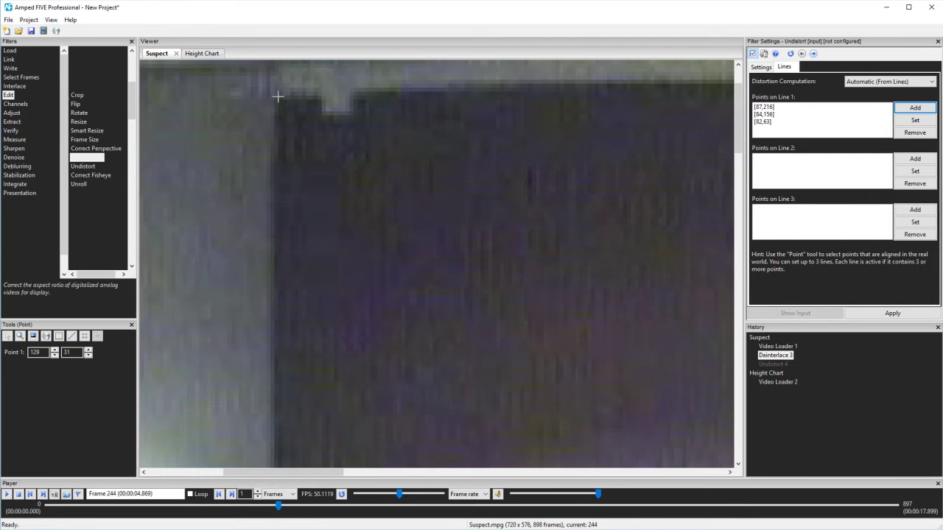
{"action": "left_click", "coordinate": [273, 95]}
{"action": "left_click", "coordinate": [906, 162]}
{"action": "scroll", "coordinate": [423, 134], "scroll_direction": "down", "scroll_amount": 3}
{"action": "scroll", "coordinate": [387, 78], "scroll_direction": "up", "scroll_amount": 4}
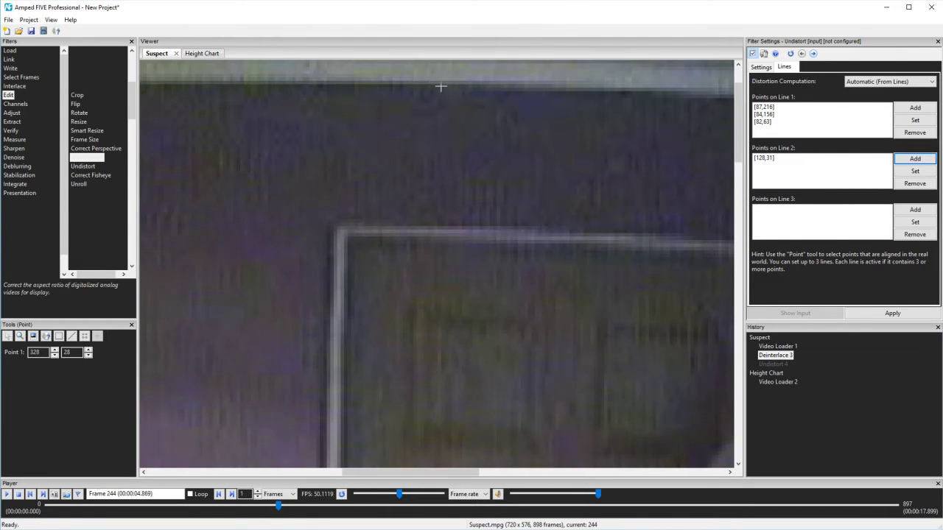
{"action": "left_click", "coordinate": [440, 83]}
{"action": "left_click", "coordinate": [914, 159]}
{"action": "scroll", "coordinate": [575, 139], "scroll_direction": "down", "scroll_amount": 3}
{"action": "scroll", "coordinate": [585, 118], "scroll_direction": "up", "scroll_amount": 4}
{"action": "left_click", "coordinate": [602, 93]}
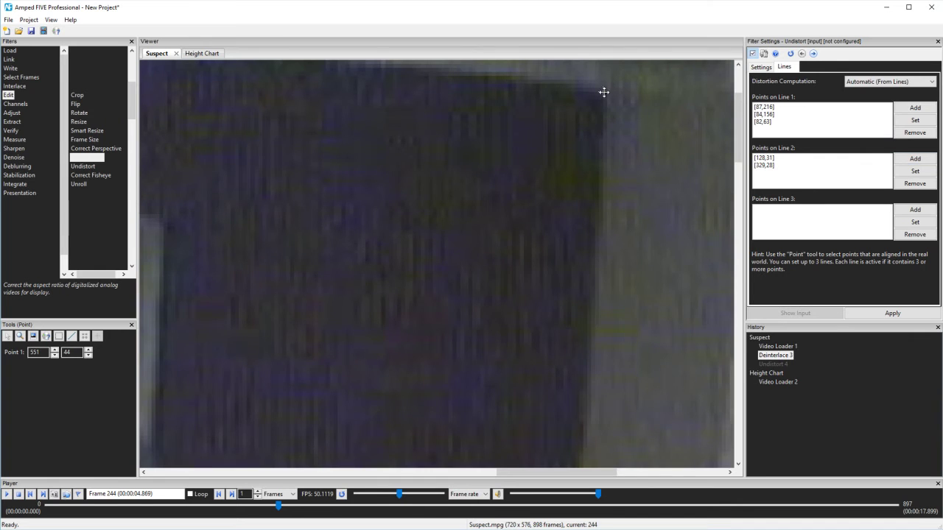
{"action": "left_click", "coordinate": [914, 159]}
Step: Add the vertical-edge points as Line 3, apply the undistortion, and add a 4/3 Aspect Ratio filter
{"action": "left_click", "coordinate": [612, 198]}
{"action": "scroll", "coordinate": [615, 158], "scroll_direction": "down", "scroll_amount": 3}
{"action": "scroll", "coordinate": [612, 132], "scroll_direction": "up", "scroll_amount": 4}
{"action": "left_click", "coordinate": [677, 181]}
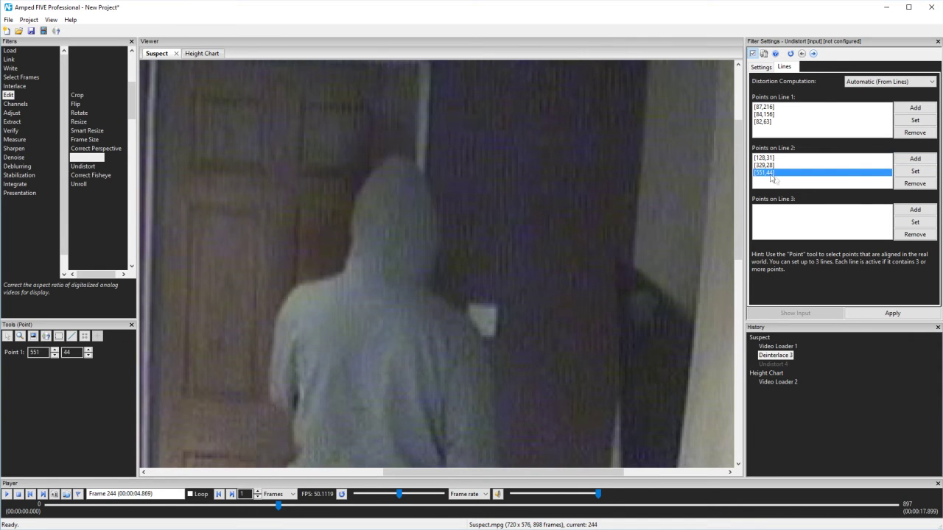
{"action": "left_click", "coordinate": [915, 209]}
{"action": "left_click", "coordinate": [635, 249]}
{"action": "left_click", "coordinate": [915, 210]}
{"action": "scroll", "coordinate": [626, 339], "scroll_direction": "down", "scroll_amount": 3}
{"action": "scroll", "coordinate": [626, 339], "scroll_direction": "up", "scroll_amount": 4}
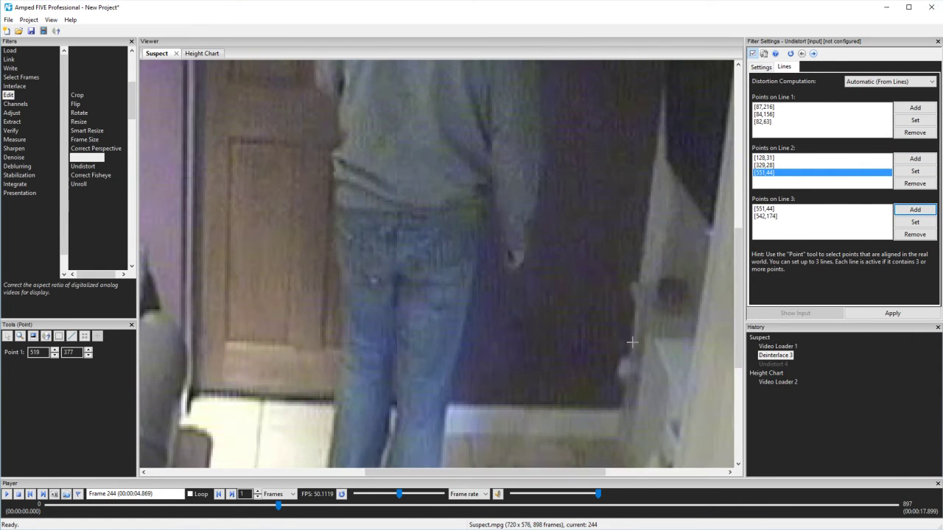
{"action": "left_click", "coordinate": [630, 347]}
{"action": "left_click", "coordinate": [915, 210]}
{"action": "left_click", "coordinate": [892, 313]}
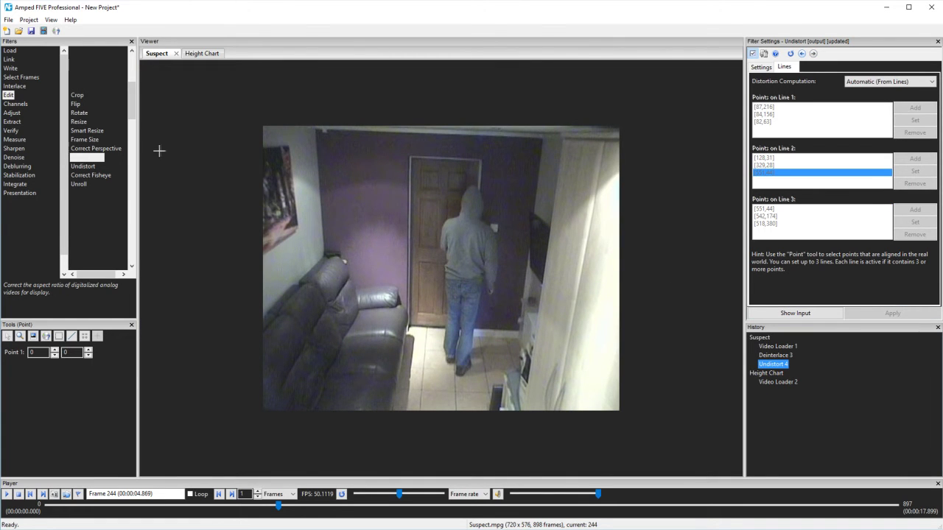
{"action": "double_click", "coordinate": [87, 157]}
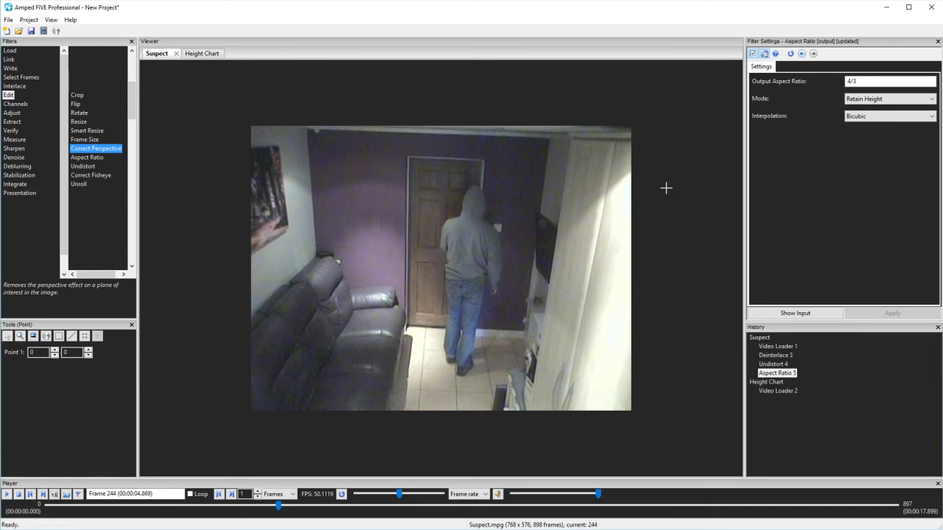
Step: Scrub the Suspect video back to frame 72 and list the Select Frames filters
{"action": "left_click", "coordinate": [278, 507]}
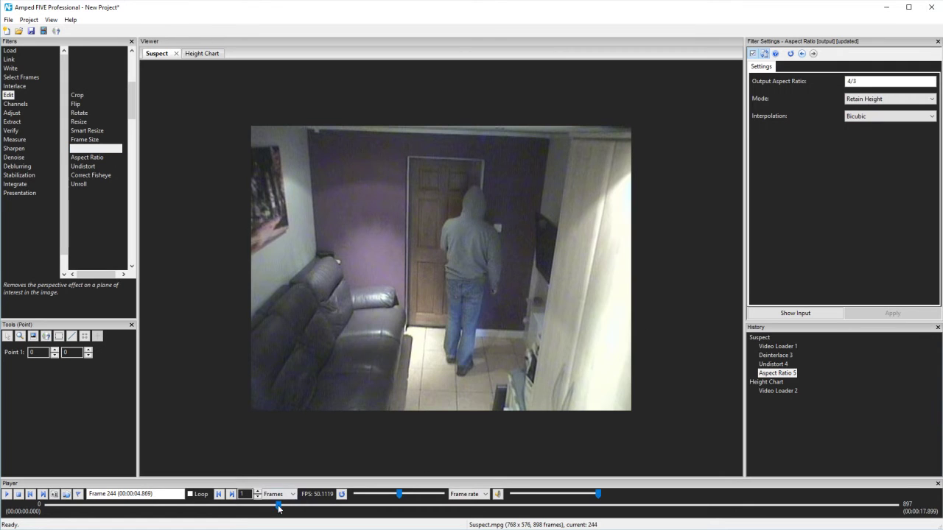
{"action": "left_click_drag", "start_coordinate": [279, 507], "coordinate": [178, 512]}
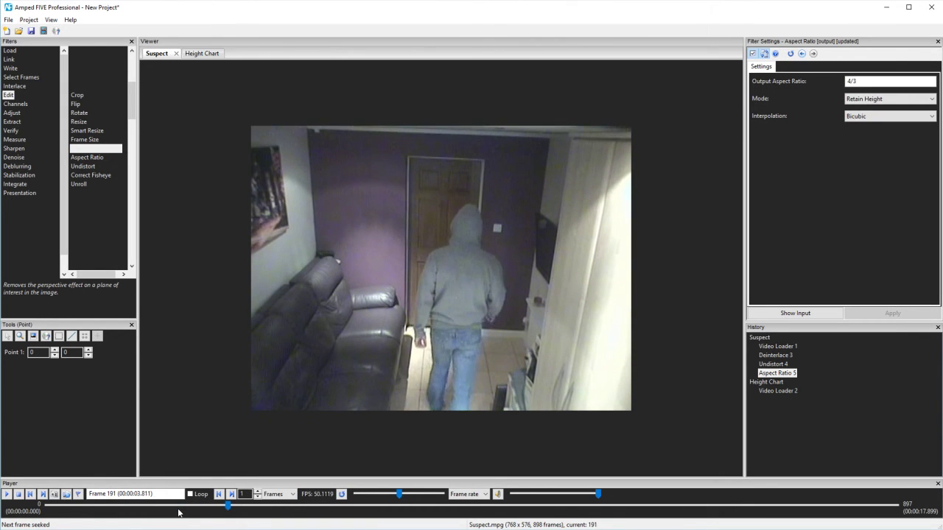
{"action": "left_click_drag", "start_coordinate": [200, 507], "coordinate": [114, 508]}
{"action": "left_click", "coordinate": [20, 78]}
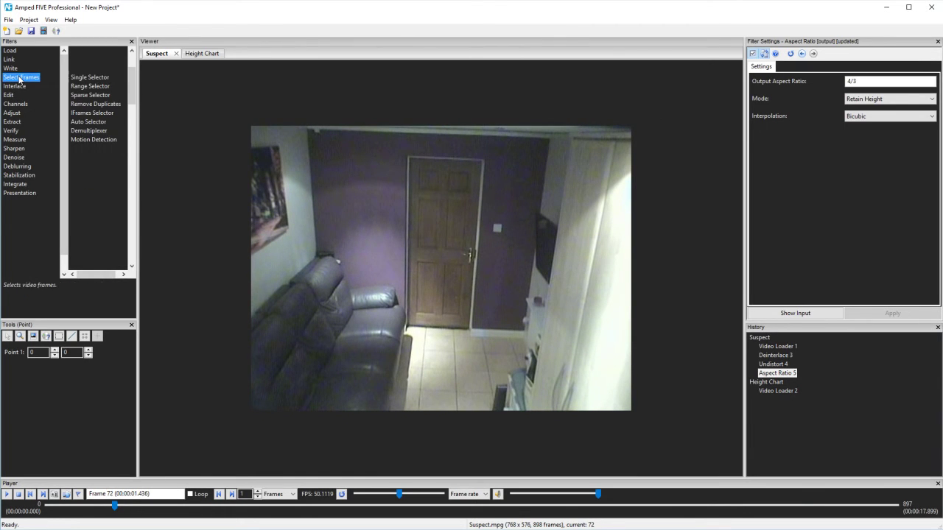
Step: Add a Range Selector with first frame 72 and last frame 578, and apply it
{"action": "double_click", "coordinate": [90, 86]}
{"action": "left_click", "coordinate": [127, 508]}
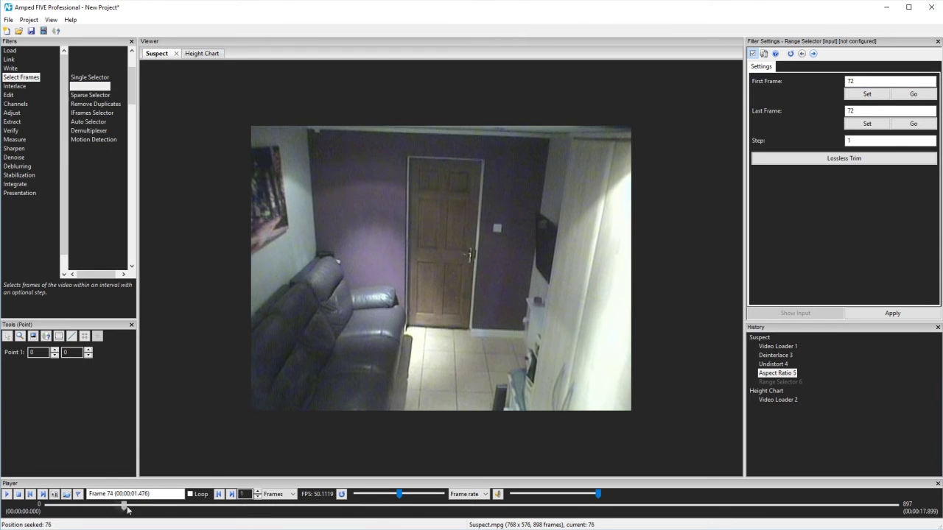
{"action": "left_click_drag", "start_coordinate": [127, 507], "coordinate": [594, 507]}
{"action": "left_click", "coordinate": [867, 123]}
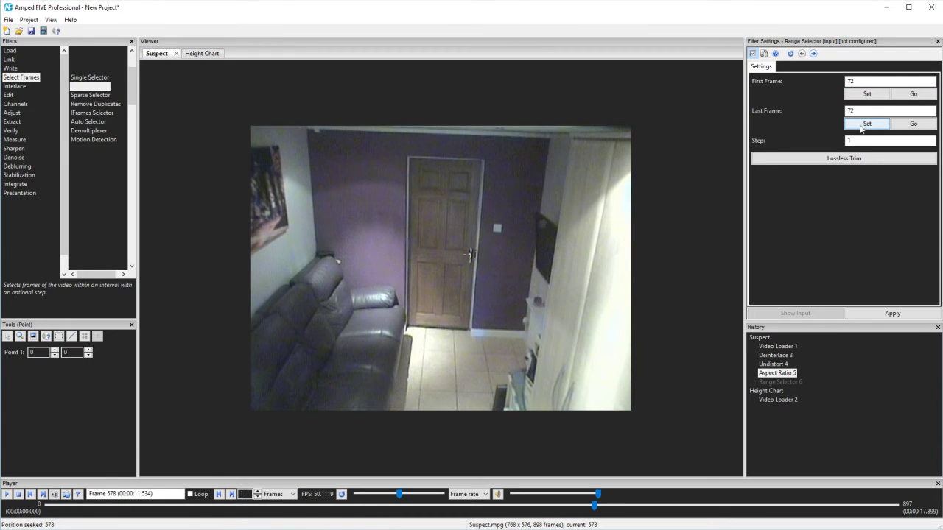
{"action": "left_click", "coordinate": [867, 314]}
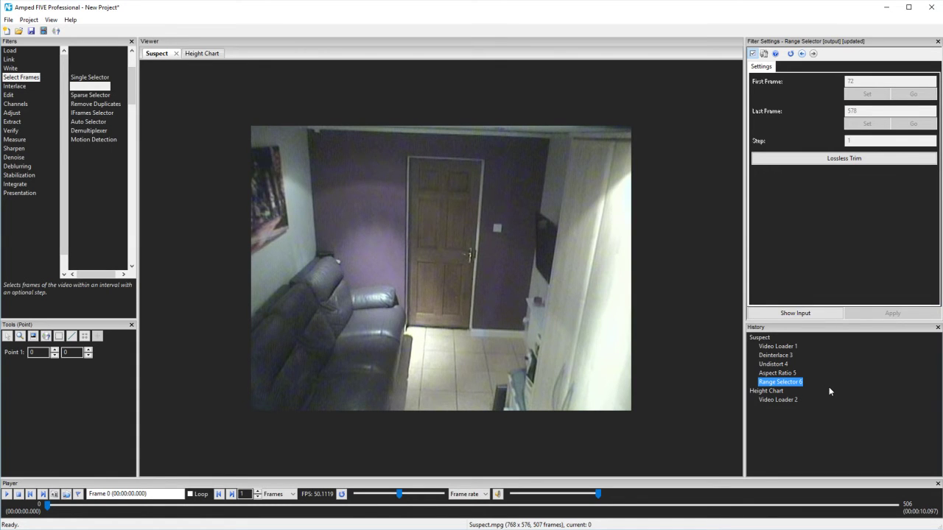
Step: Show the Bookmarks panel and read the Remove Duplicates filter description
{"action": "left_click", "coordinate": [50, 21]}
{"action": "left_click", "coordinate": [65, 88]}
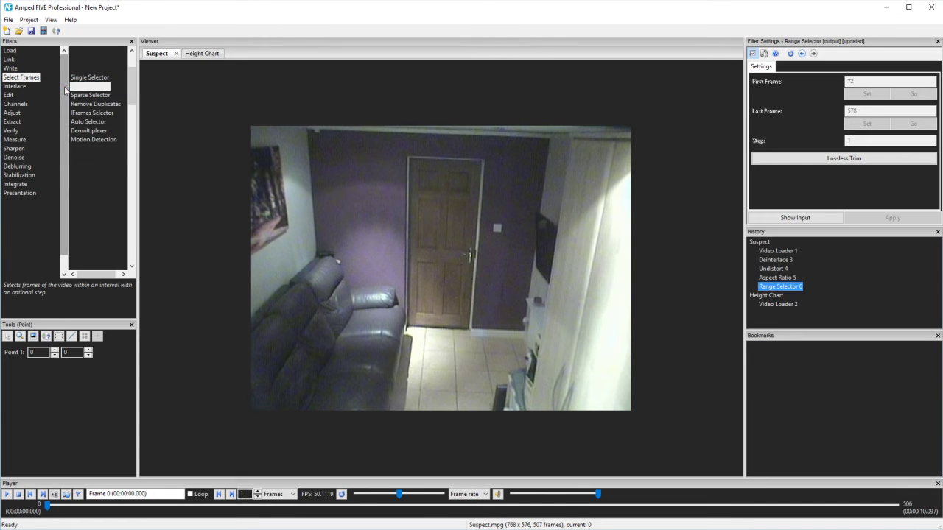
{"action": "left_click", "coordinate": [96, 104]}
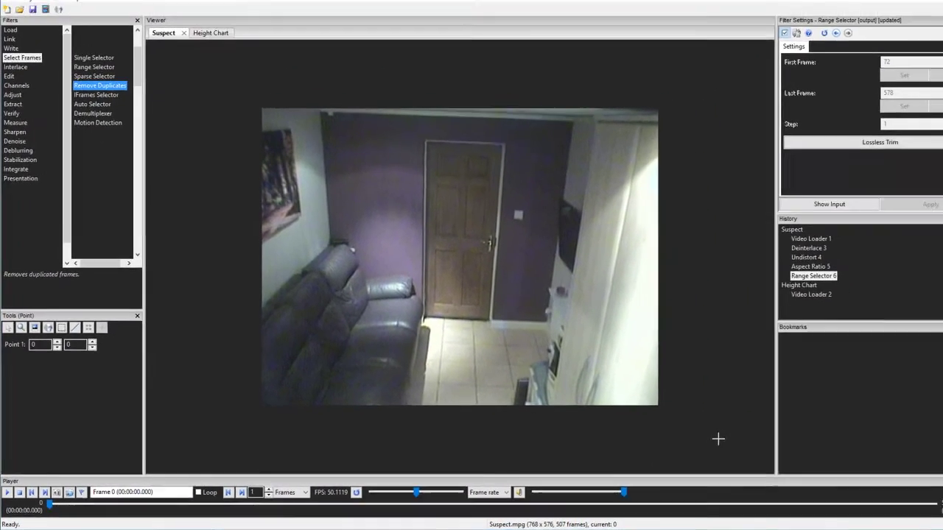
Step: Bookmark each chain step at frame 72, then bookmark Aspect Ratio frame 252 showing the hooded man
{"action": "left_click", "coordinate": [808, 239]}
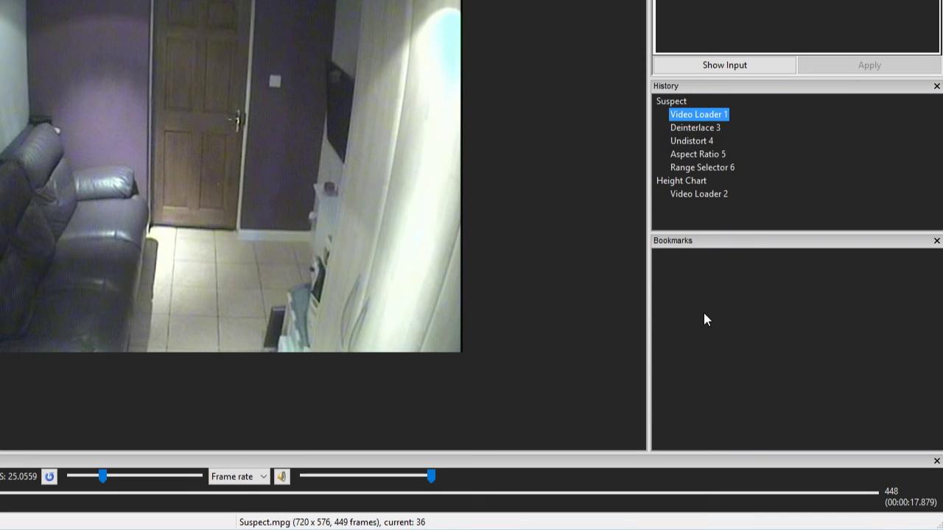
{"action": "key", "text": "ctrl+b"}
{"action": "left_click", "coordinate": [710, 129]}
{"action": "key", "text": "ctrl+b"}
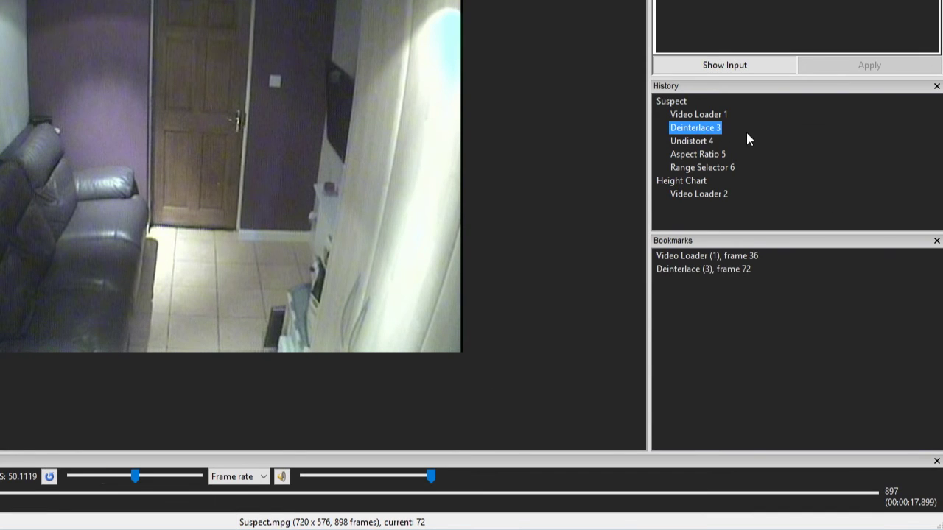
{"action": "left_click", "coordinate": [699, 141]}
{"action": "key", "text": "ctrl+b"}
{"action": "left_click", "coordinate": [718, 155]}
{"action": "key", "text": "ctrl+b"}
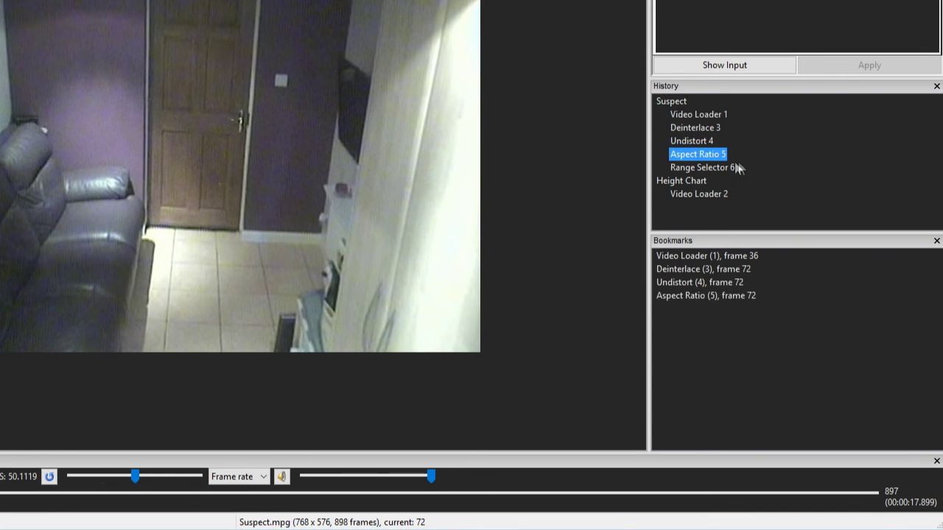
{"action": "key", "text": "space"}
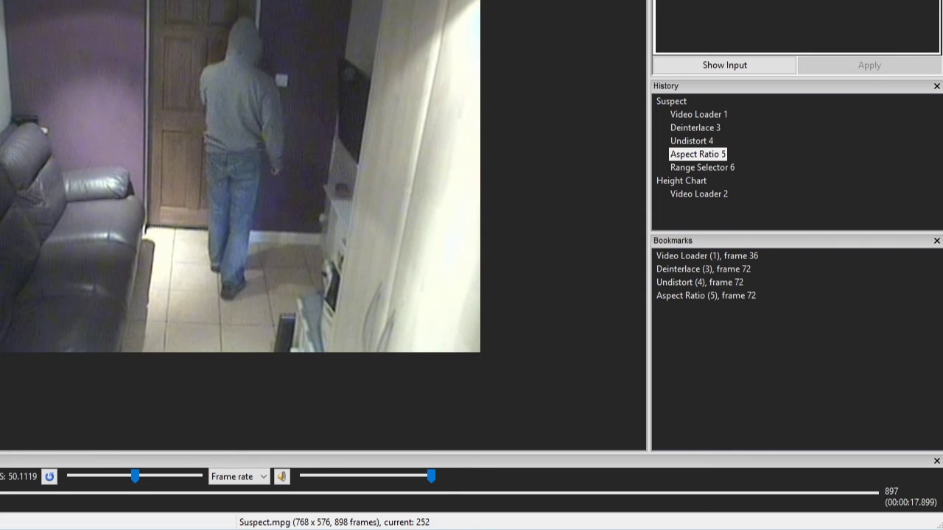
{"action": "key", "text": "ctrl+b"}
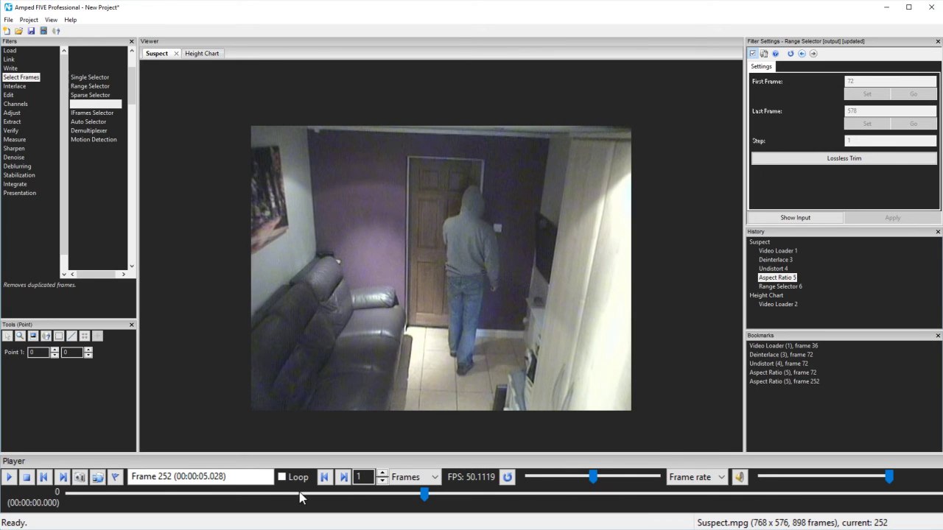
Step: Jump to frame 300, then frame 150, and enable Loop playback
{"action": "left_click", "coordinate": [240, 478]}
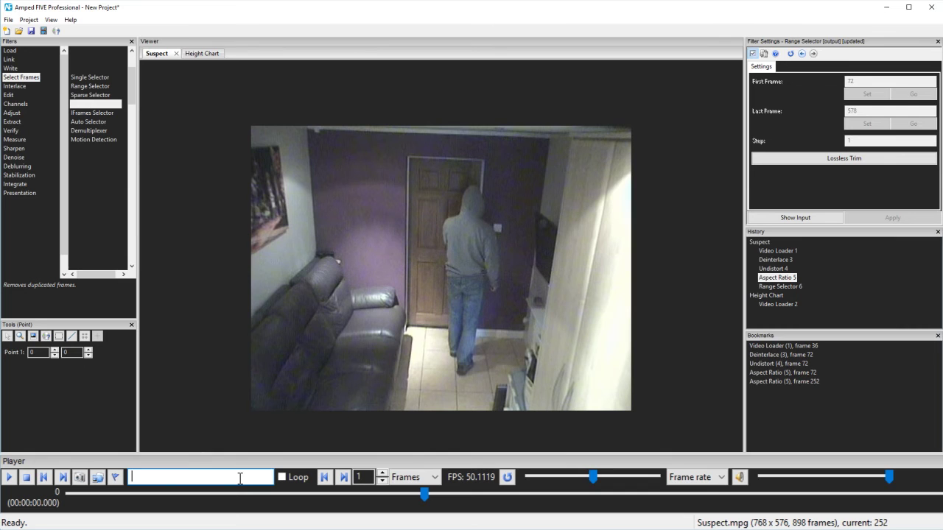
{"action": "type", "text": "300"}
{"action": "key", "text": "Return"}
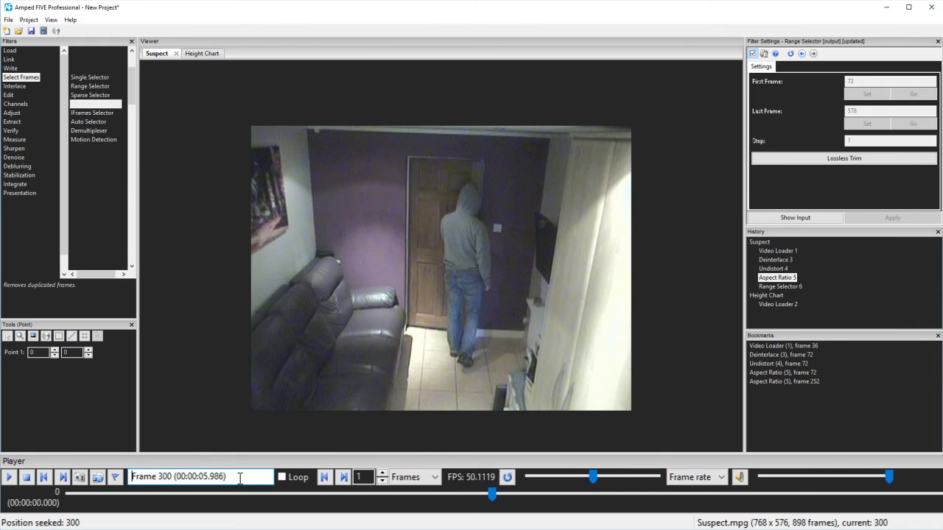
{"action": "triple_click", "coordinate": [239, 476]}
{"action": "type", "text": "150"}
{"action": "key", "text": "Return"}
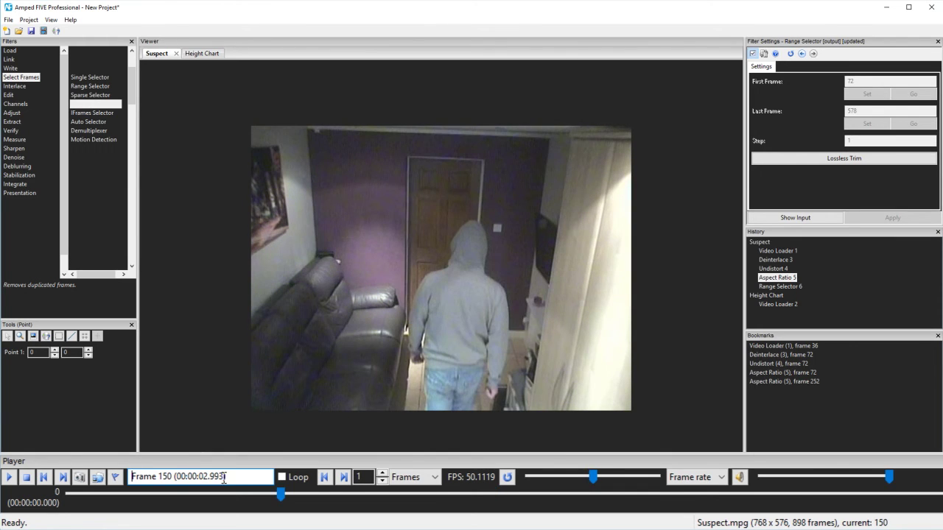
{"action": "left_click", "coordinate": [283, 479]}
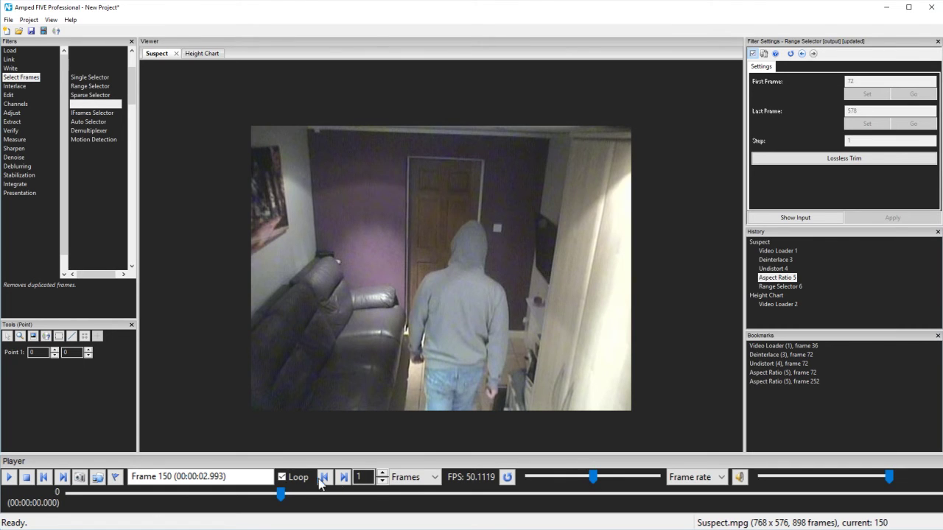
Step: Switch the step unit to Seconds and advance in one-second steps from frame 150 to 400
{"action": "left_click", "coordinate": [436, 479]}
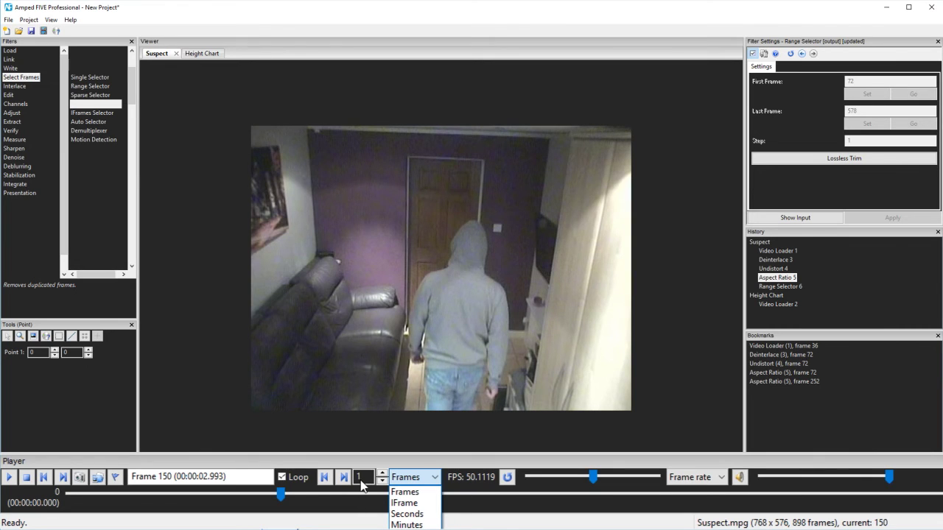
{"action": "left_click", "coordinate": [409, 515]}
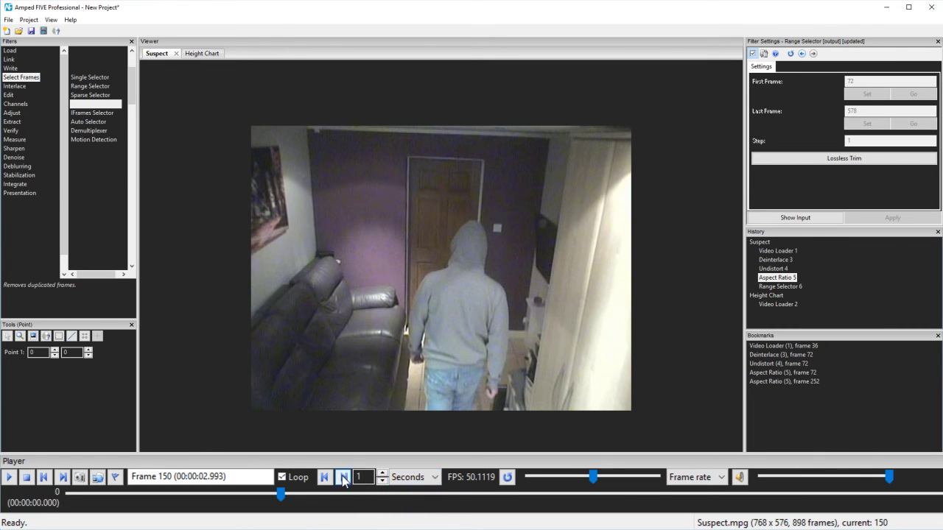
{"action": "left_click", "coordinate": [343, 478]}
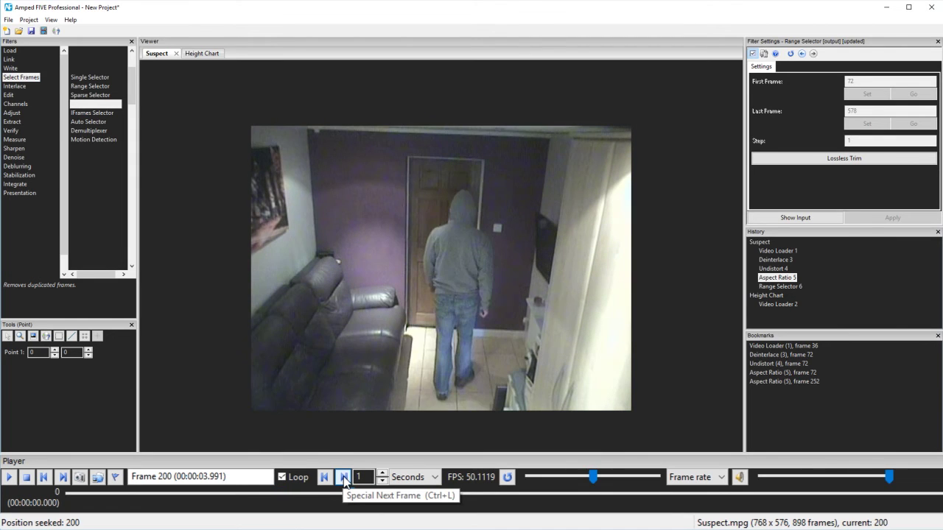
{"action": "left_click", "coordinate": [344, 478]}
{"action": "left_click", "coordinate": [343, 478]}
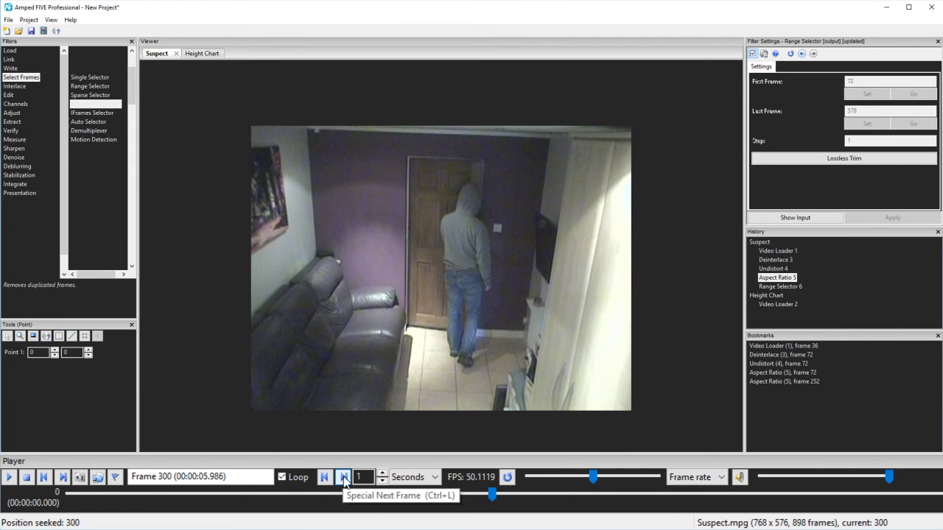
{"action": "left_click", "coordinate": [344, 479]}
{"action": "left_click", "coordinate": [343, 478]}
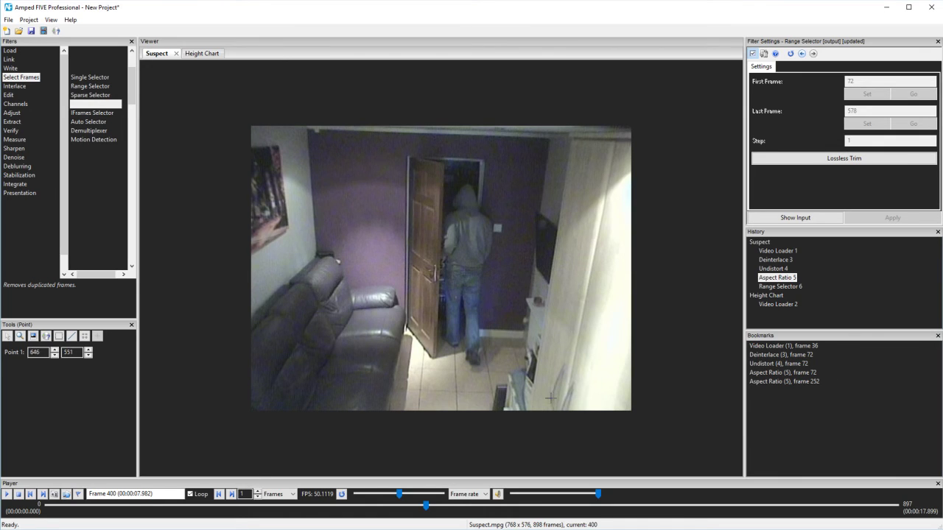
Step: Show the Save Snapshot options
{"action": "left_click", "coordinate": [54, 497]}
{"action": "right_click", "coordinate": [55, 496]}
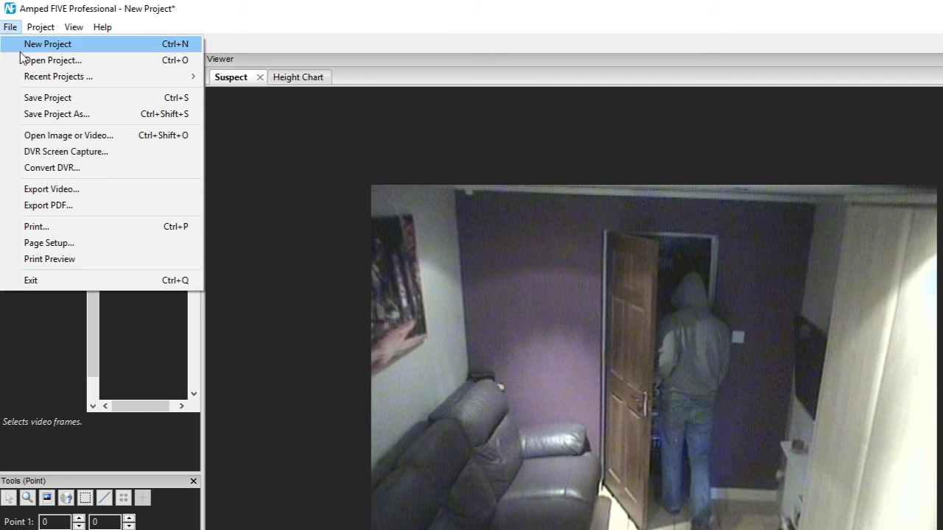
Step: Show the Project menu with Generate Report, Export Bookmarks Images and Project Properties
{"action": "mouse_move", "coordinate": [48, 28]}
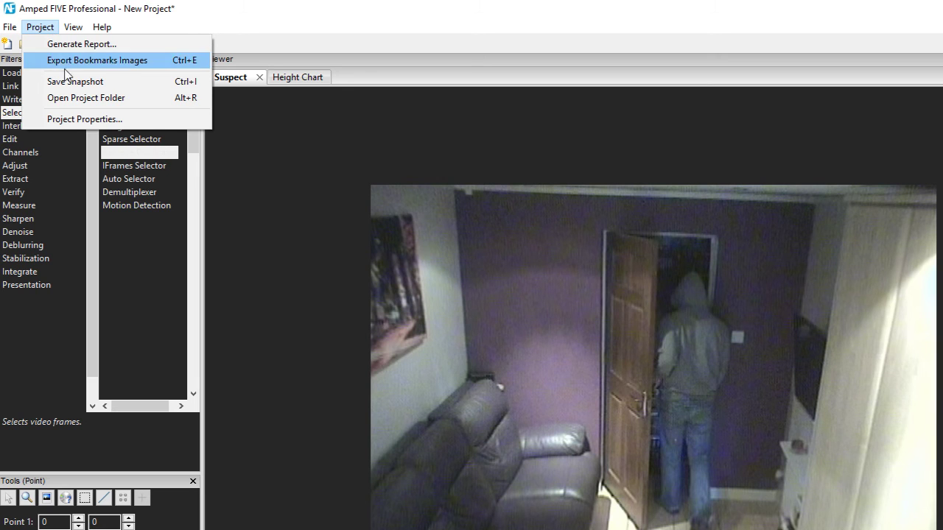
Step: Enter the case number, the author's name and the description 'Suspect' in Project Properties
{"action": "left_click", "coordinate": [87, 120]}
{"action": "type", "text": "C"}
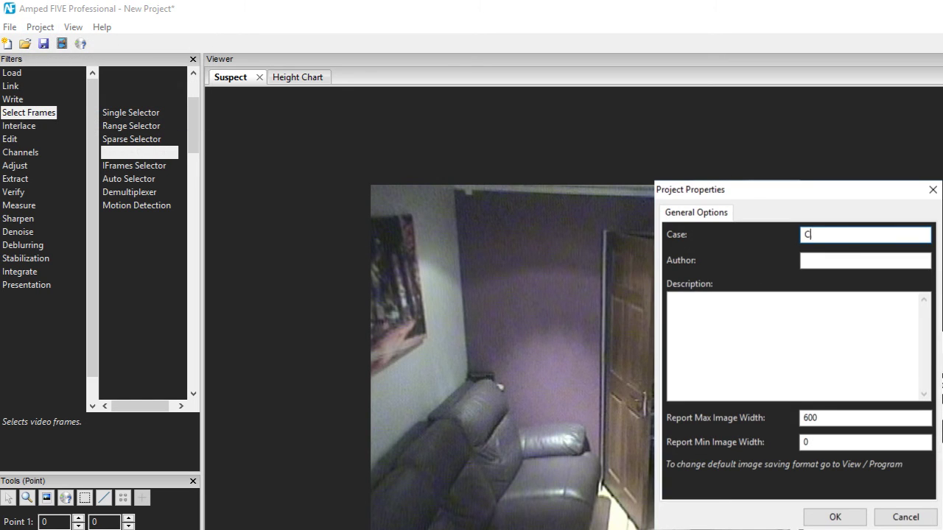
{"action": "type", "text": "N1234"}
{"action": "left_click", "coordinate": [865, 260]}
{"action": "type", "text": "David Spreadborough"}
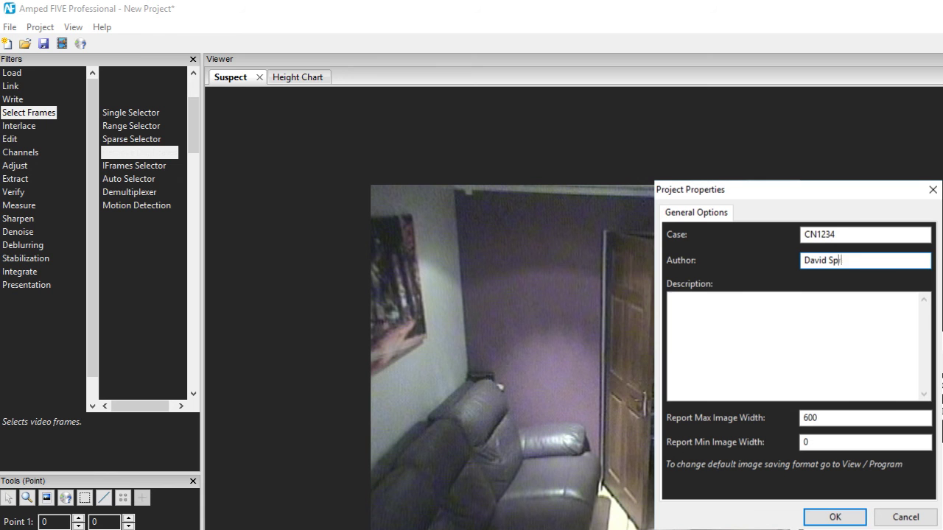
{"action": "left_click", "coordinate": [717, 316]}
{"action": "type", "text": "Suspect"}
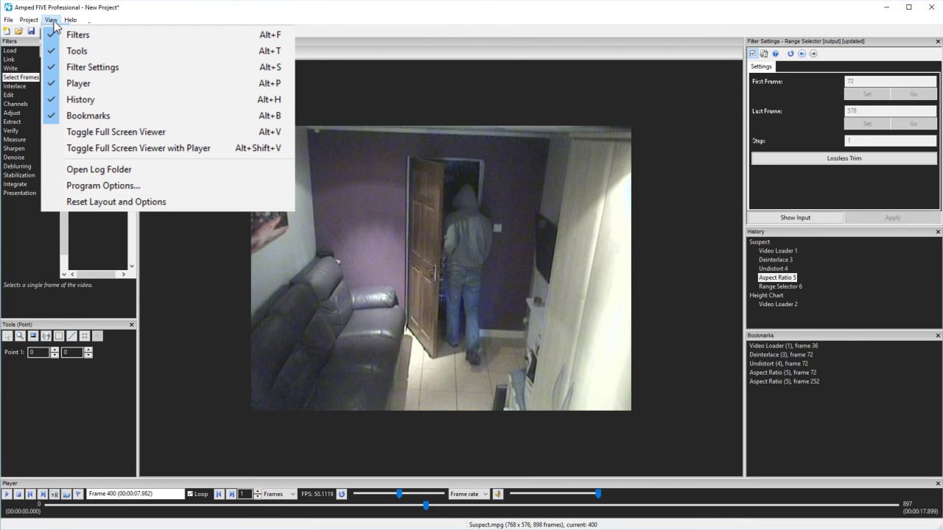
{"action": "left_click", "coordinate": [128, 148]}
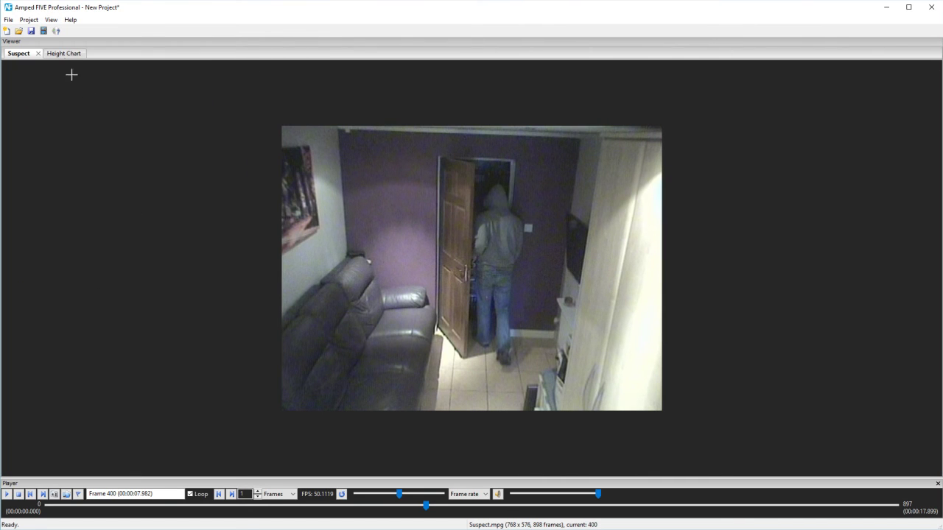
{"action": "left_click", "coordinate": [51, 20]}
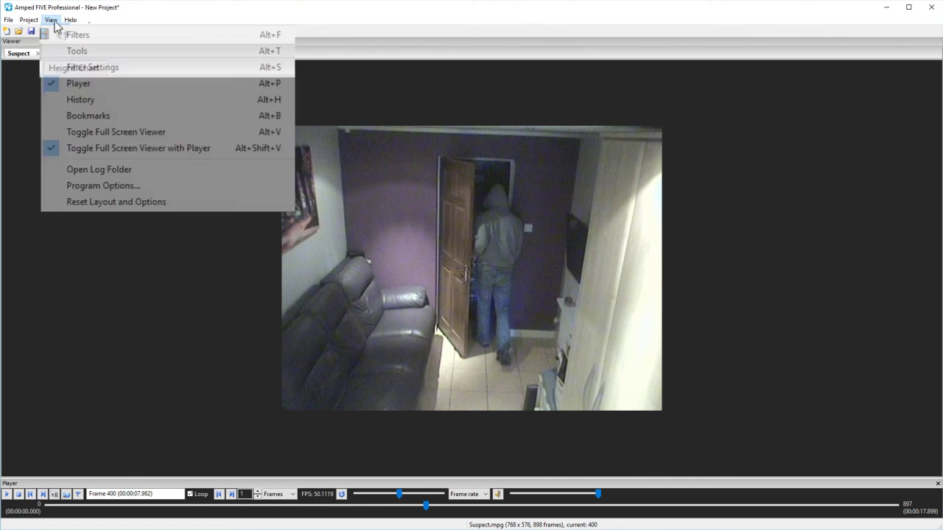
{"action": "left_click", "coordinate": [86, 136]}
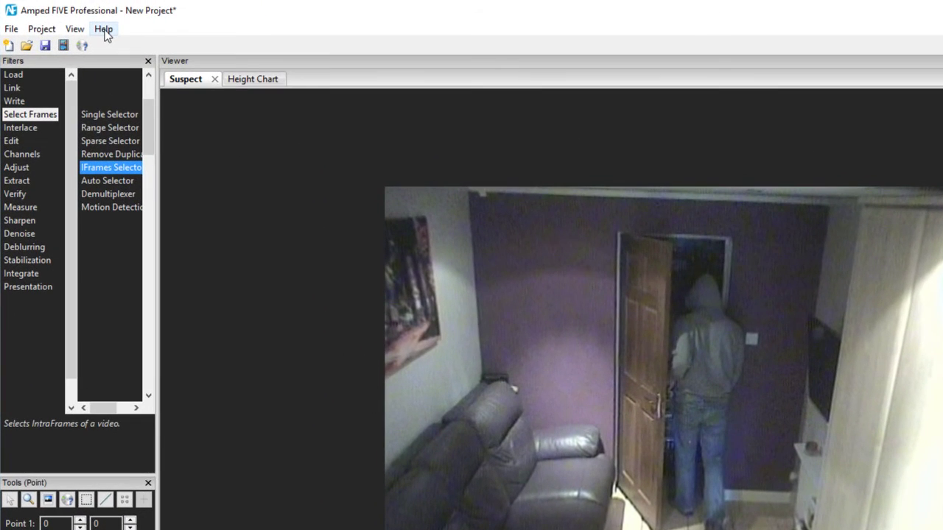
Step: Browse the Help menu commands, then switch to the Project menu
{"action": "left_click", "coordinate": [104, 33]}
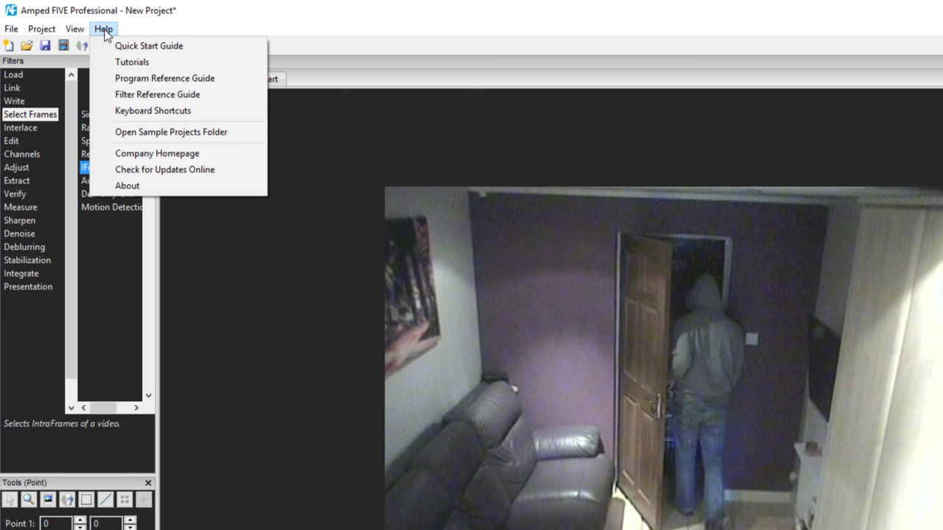
{"action": "mouse_move", "coordinate": [45, 31]}
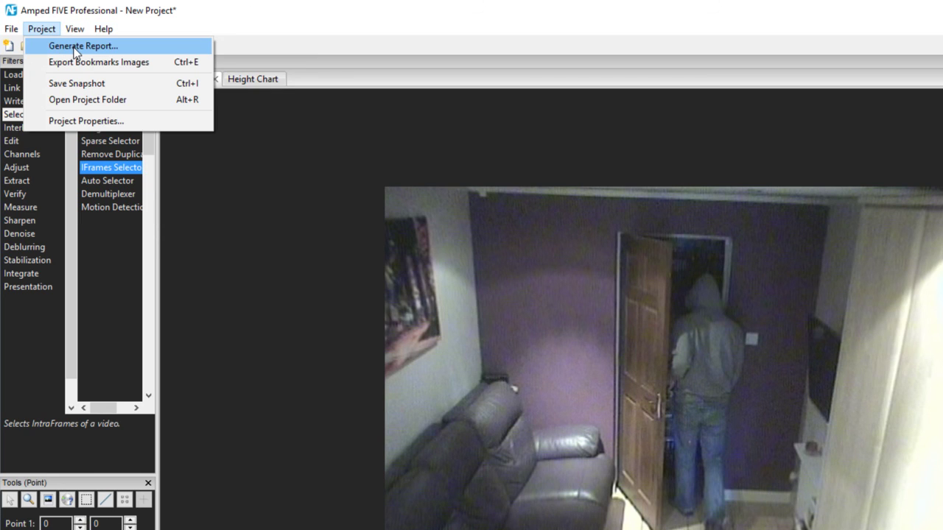
Step: Generate the project report in PDF format, set to open in Acrobat Reader when done
{"action": "left_click", "coordinate": [76, 53]}
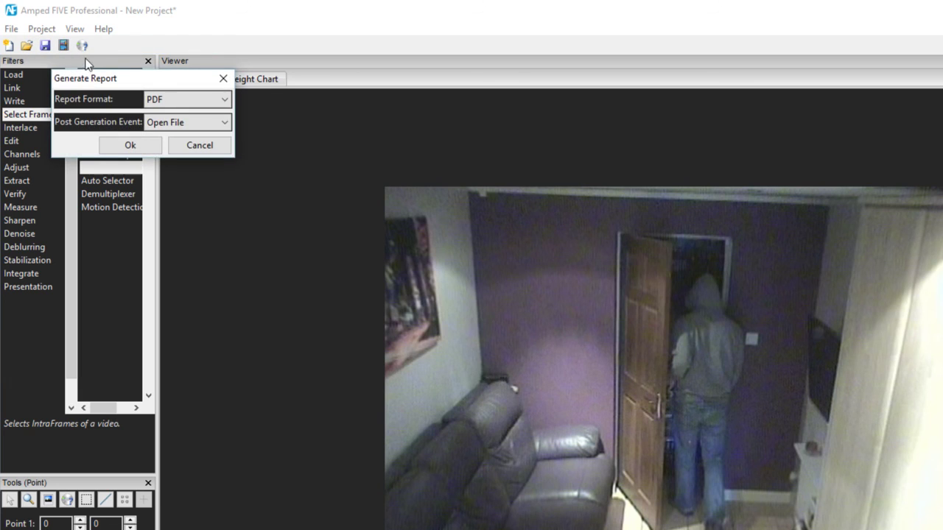
{"action": "left_click_drag", "start_coordinate": [119, 80], "coordinate": [300, 159]}
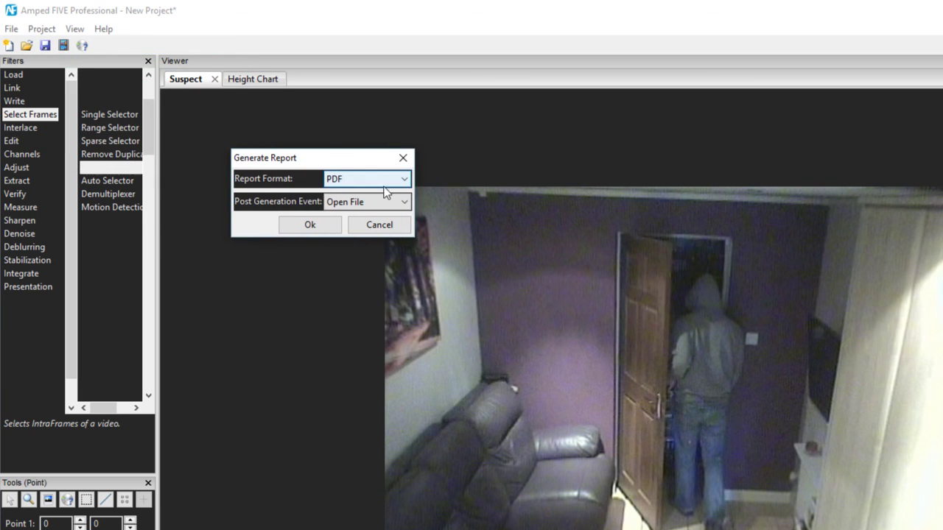
{"action": "left_click", "coordinate": [404, 180]}
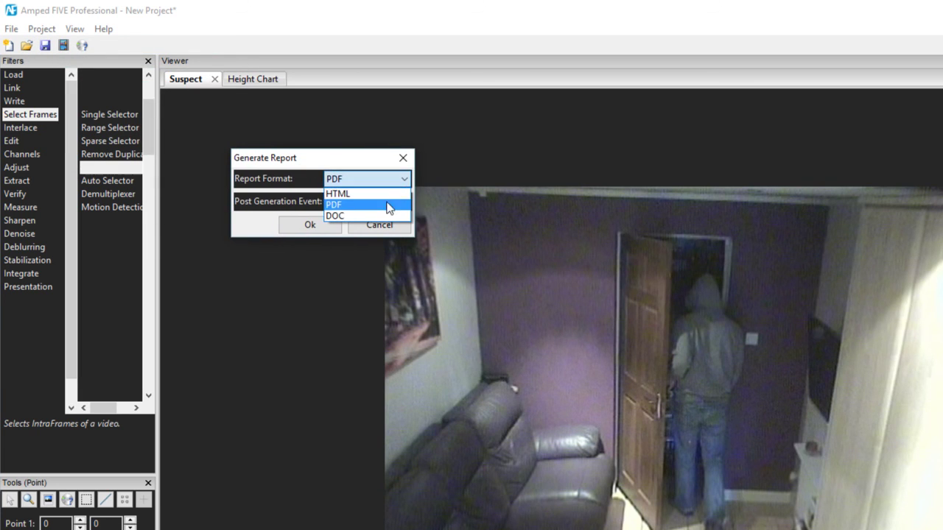
{"action": "left_click", "coordinate": [388, 212]}
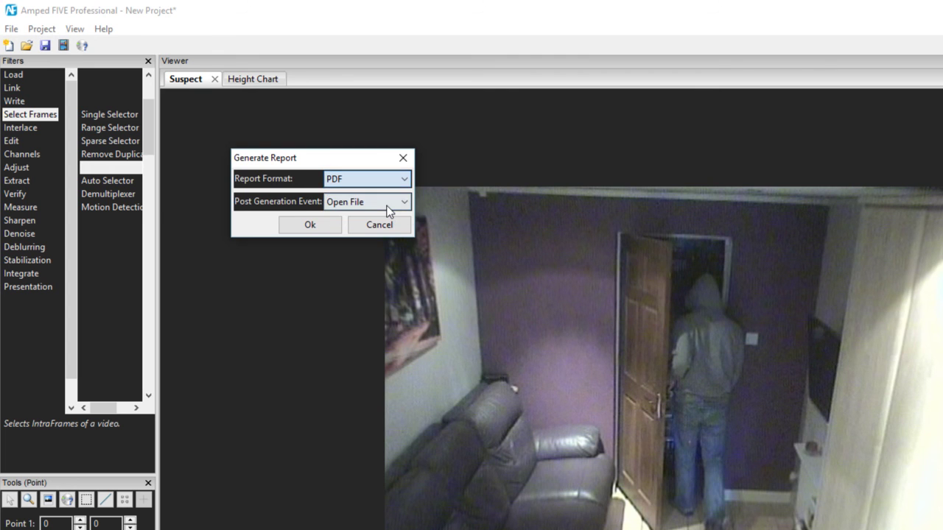
{"action": "left_click", "coordinate": [309, 224]}
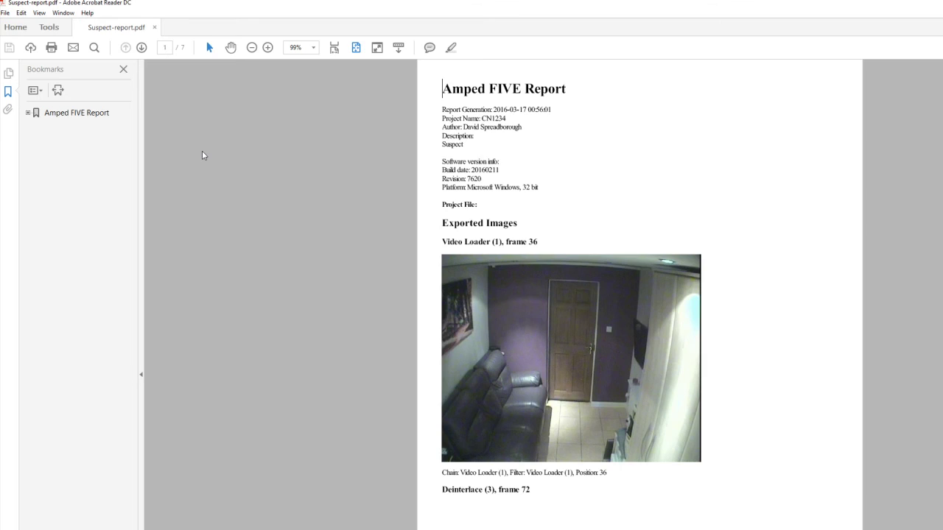
{"action": "scroll", "coordinate": [395, 151], "scroll_direction": "down", "scroll_amount": 10}
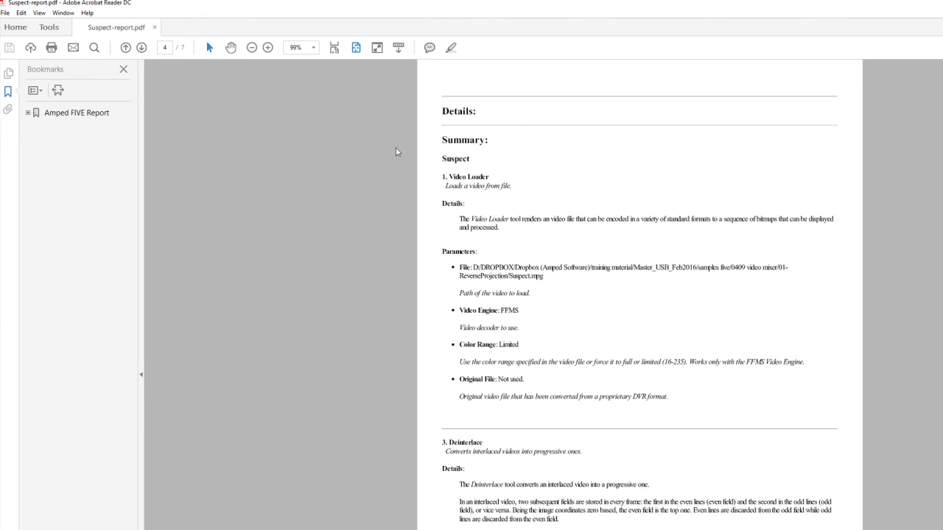
{"action": "scroll", "coordinate": [395, 151], "scroll_direction": "up", "scroll_amount": 5}
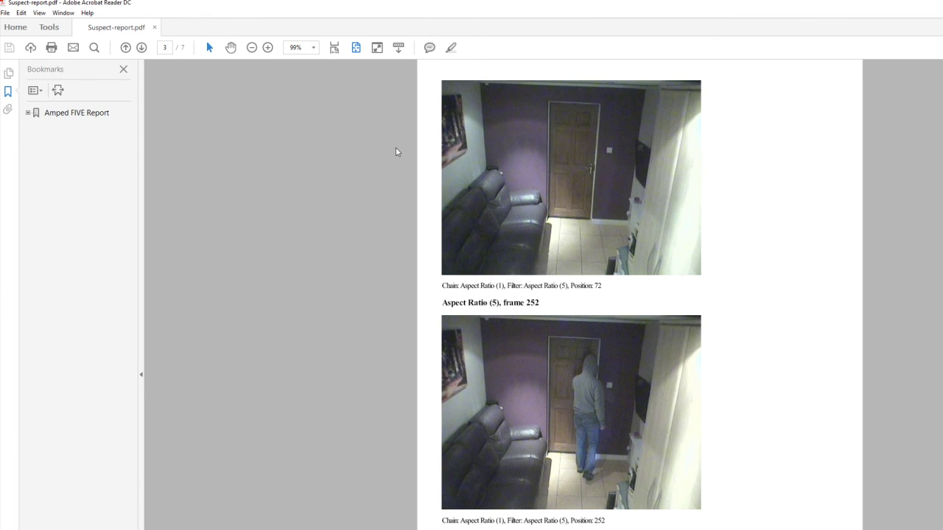
{"action": "scroll", "coordinate": [396, 152], "scroll_direction": "up", "scroll_amount": 5}
{"action": "scroll", "coordinate": [396, 152], "scroll_direction": "up", "scroll_amount": 5}
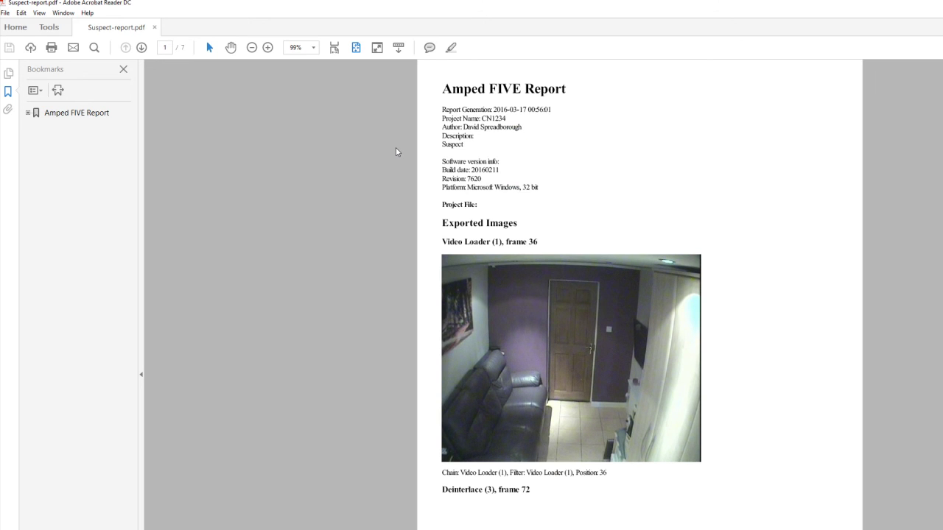
{"action": "scroll", "coordinate": [396, 151], "scroll_direction": "down", "scroll_amount": 5}
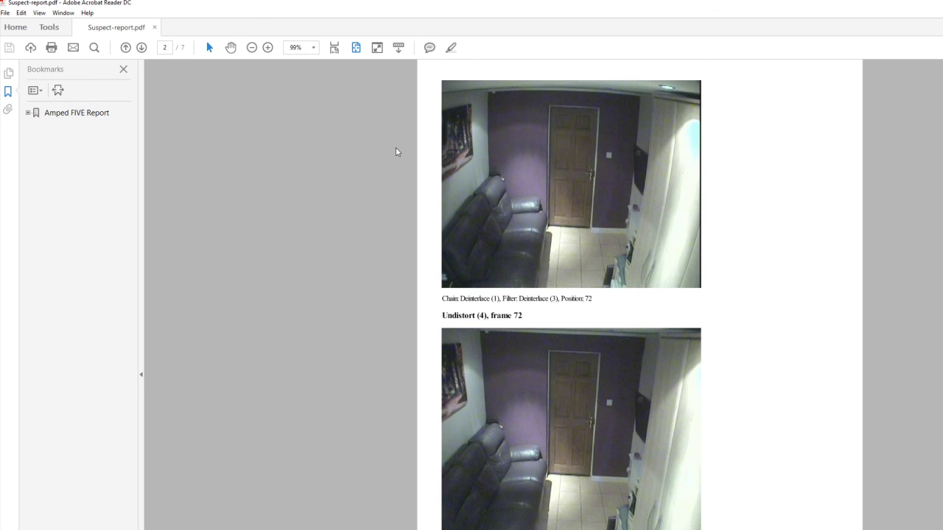
{"action": "scroll", "coordinate": [396, 152], "scroll_direction": "down", "scroll_amount": 5}
{"action": "scroll", "coordinate": [396, 151], "scroll_direction": "down", "scroll_amount": 5}
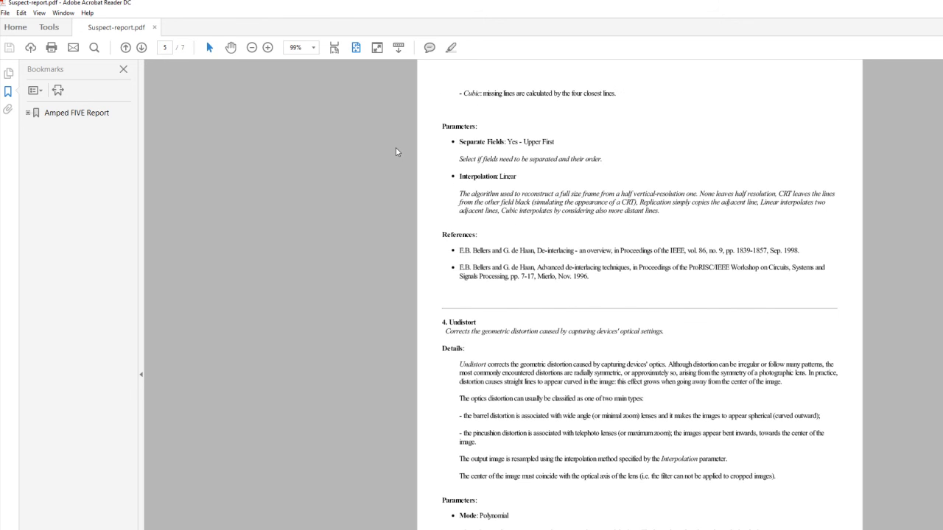
{"action": "scroll", "coordinate": [396, 152], "scroll_direction": "down", "scroll_amount": 15}
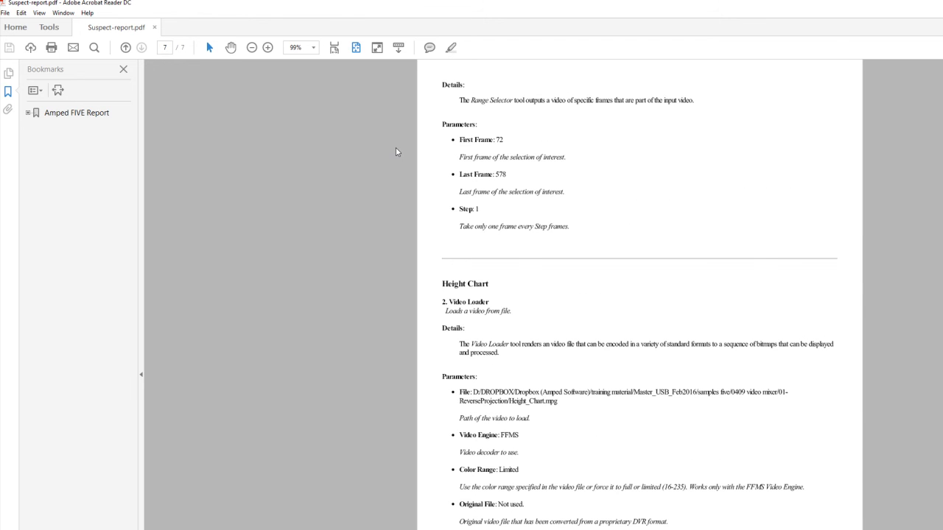
{"action": "scroll", "coordinate": [396, 152], "scroll_direction": "up", "scroll_amount": 15}
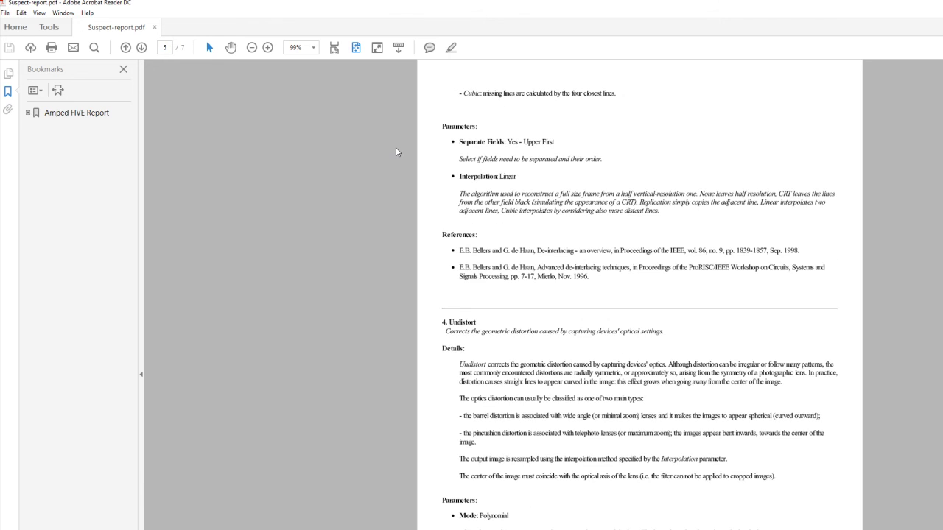
{"action": "scroll", "coordinate": [397, 152], "scroll_direction": "up", "scroll_amount": 20}
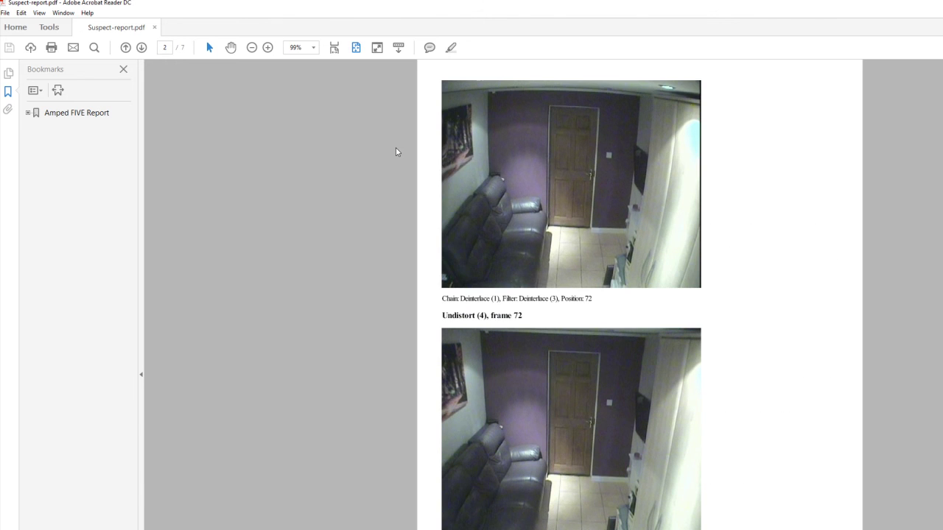
{"action": "scroll", "coordinate": [396, 152], "scroll_direction": "up", "scroll_amount": 7}
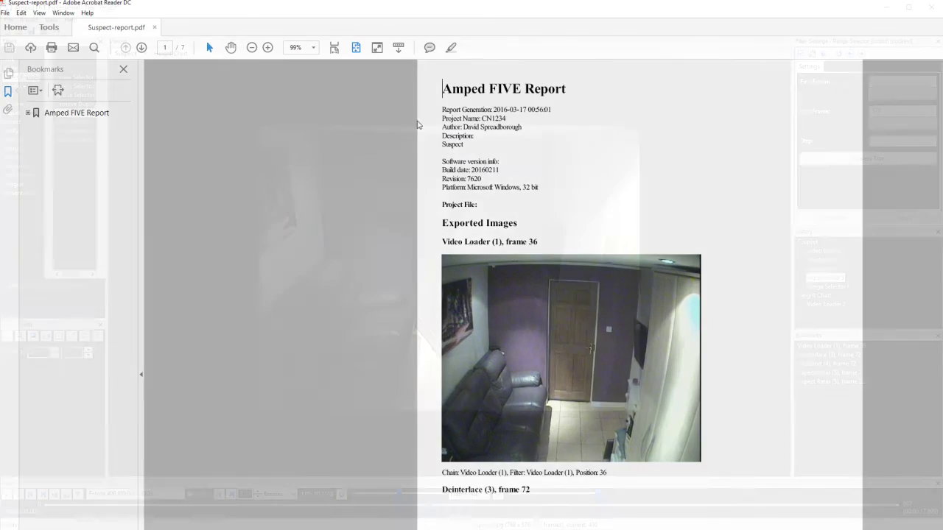